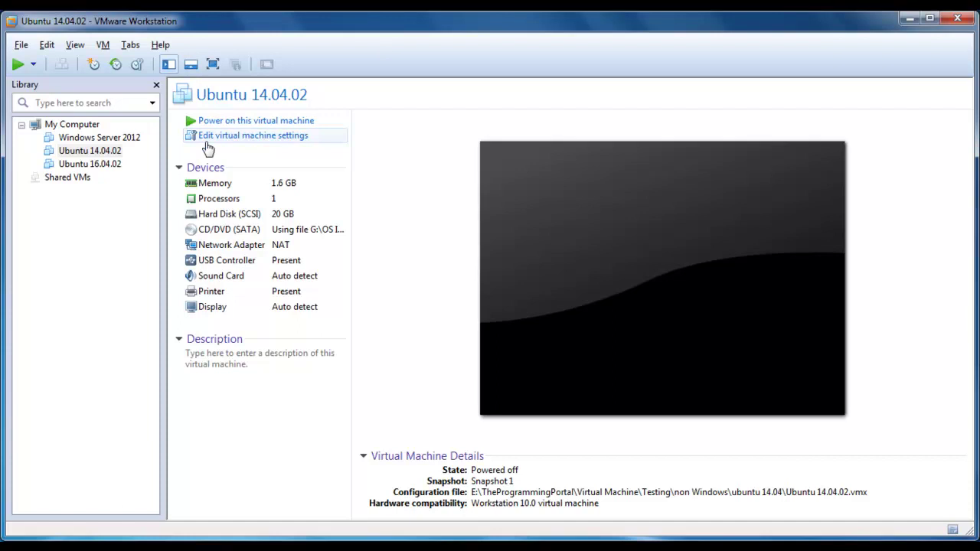
Power on the Ubuntu 14.04.02 virtual machine, widen its console, and switch to full screen
click(261, 122)
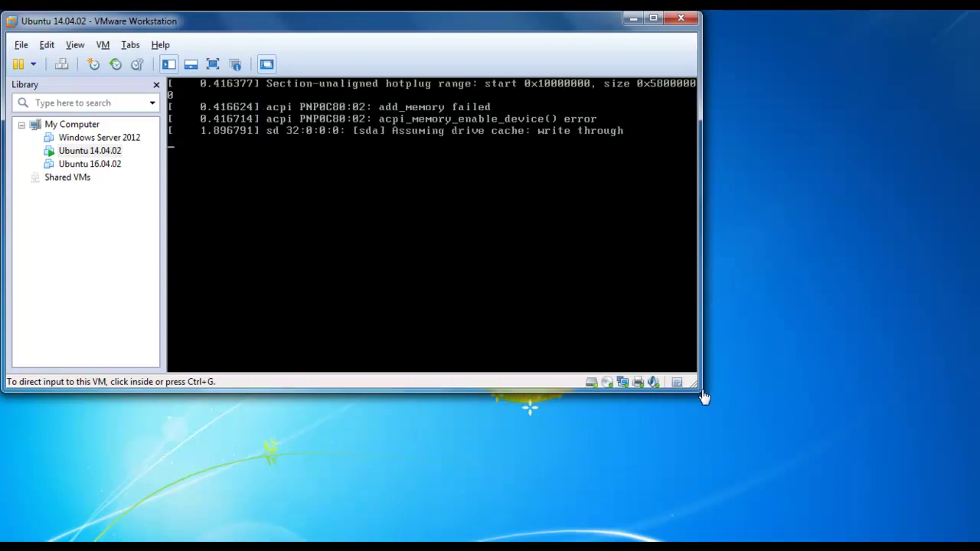
drag(706, 392, 974, 531)
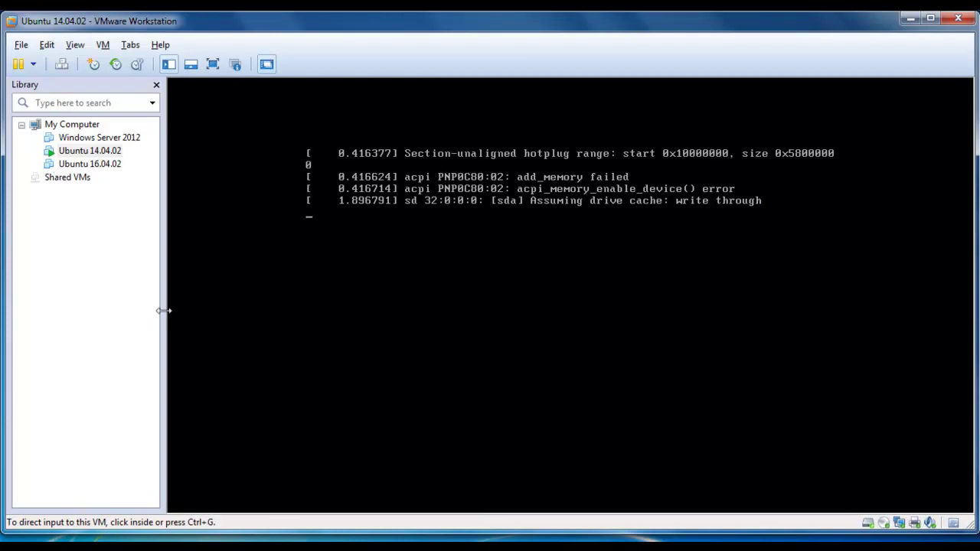
drag(161, 308, 141, 308)
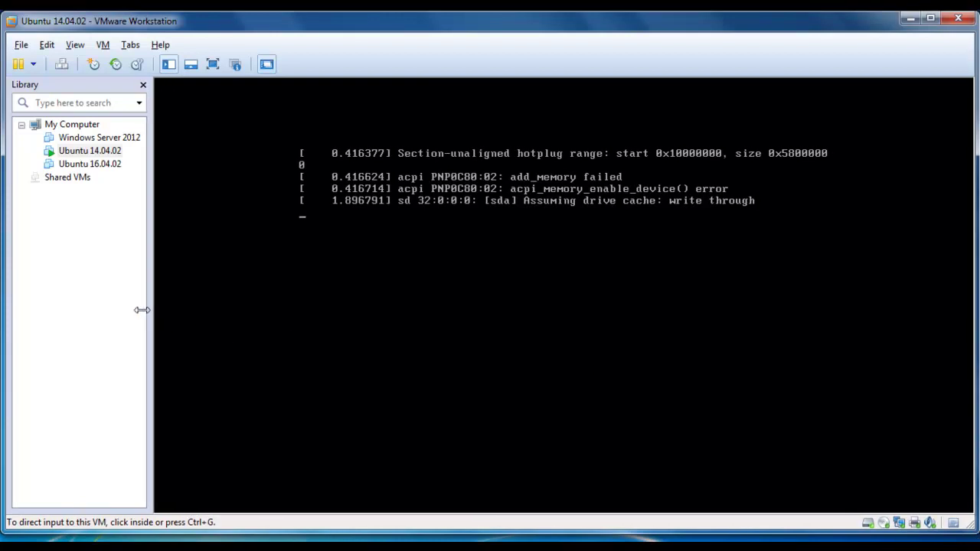
click(214, 66)
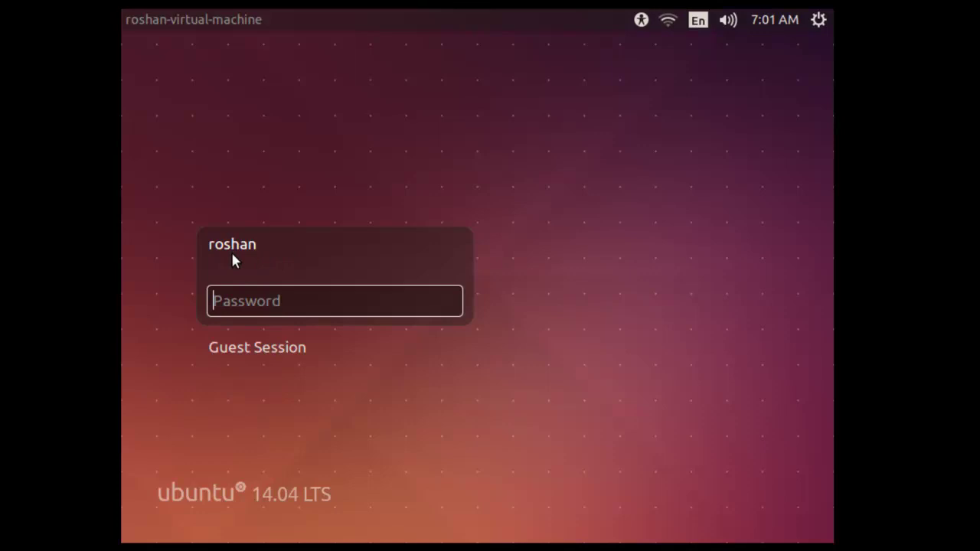
Select the regular user account on the login screen and enter its password
click(267, 348)
click(252, 212)
text(••••••)
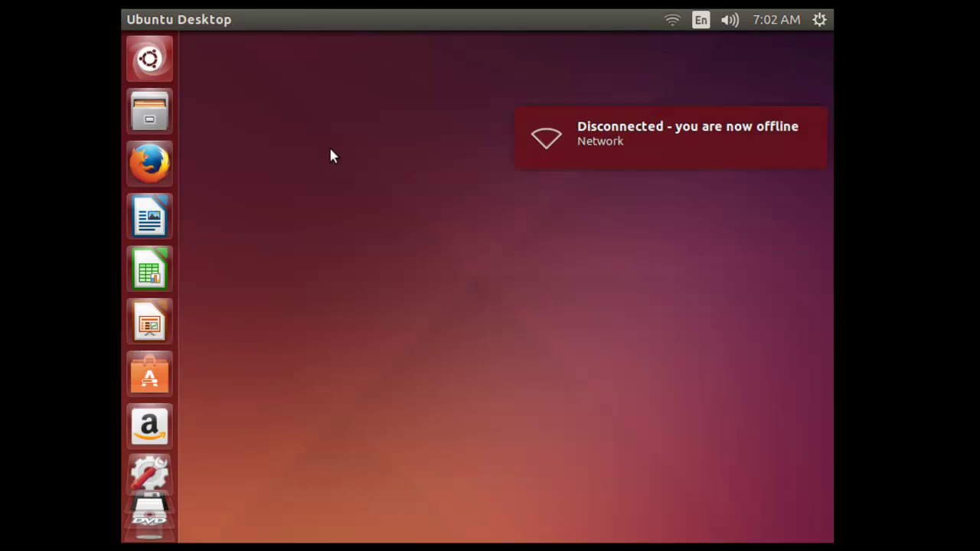
Search the Dash for 'termi' and launch Terminal
click(164, 59)
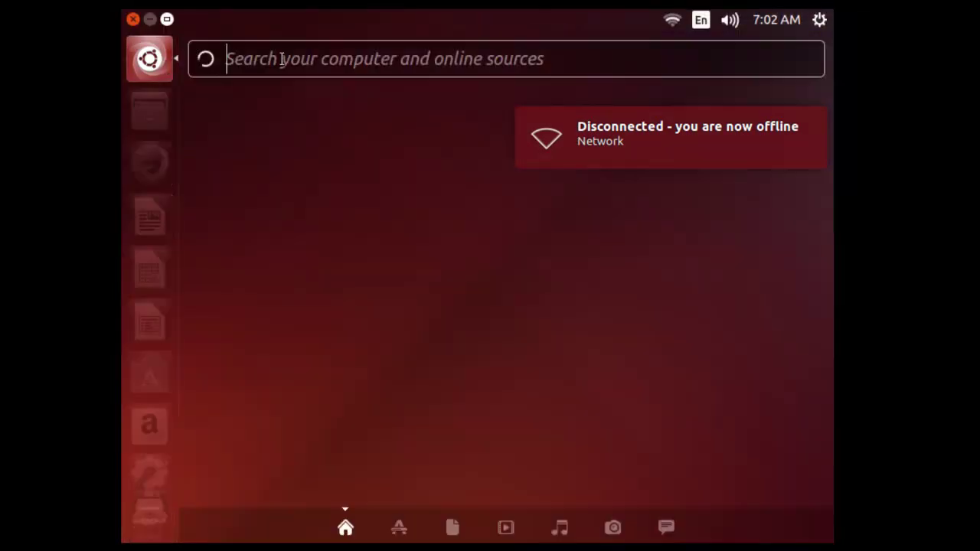
text(termi)
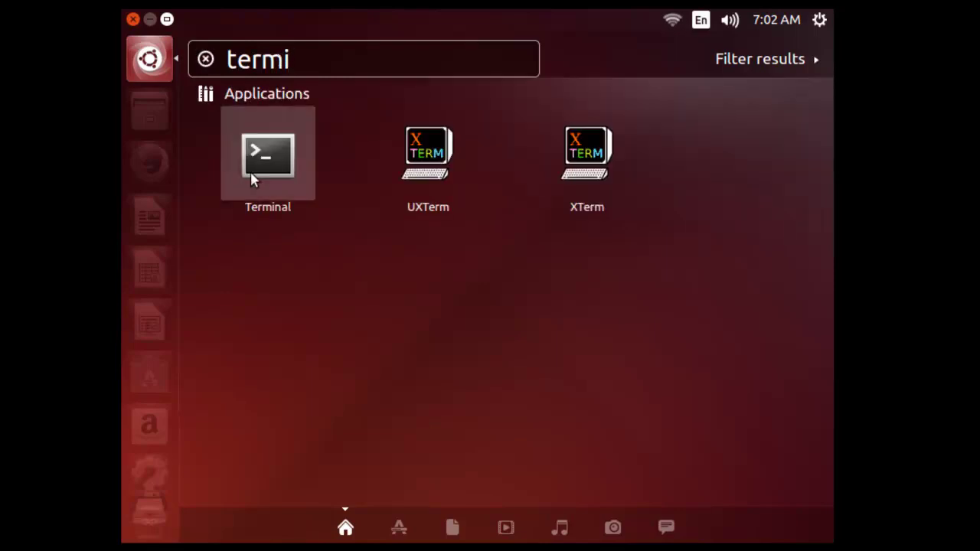
click(253, 170)
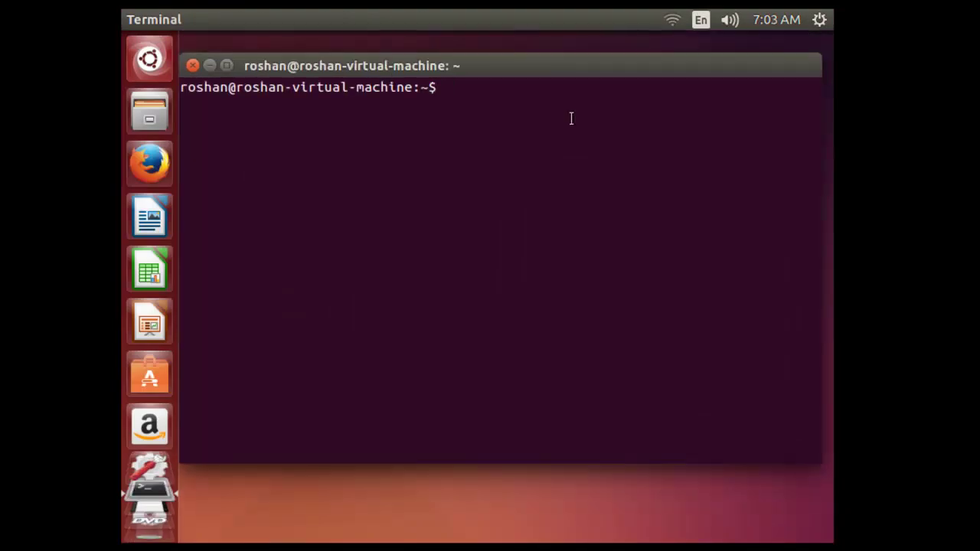
key(Return)
key(Return)
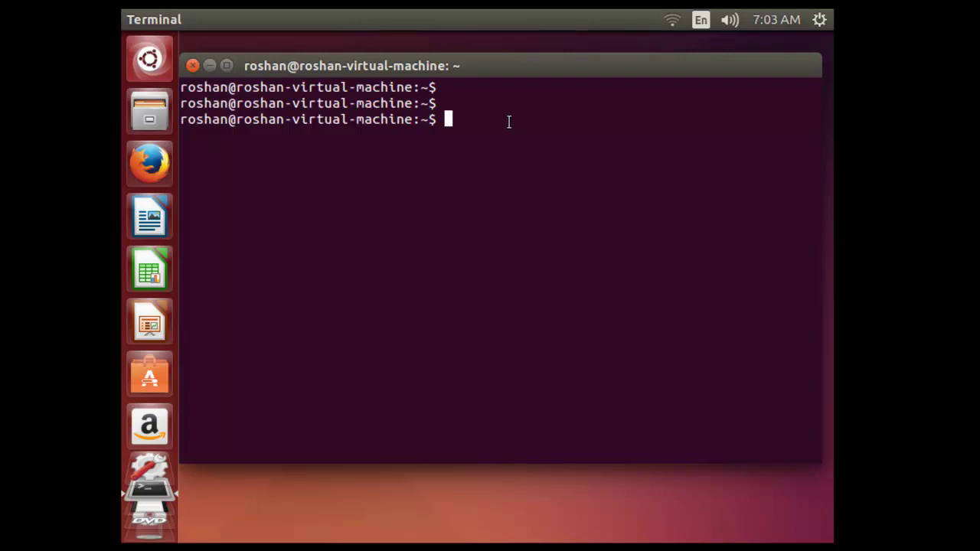
Run sudo passwd root, give the sudo password, then enter and confirm a new root password
text(sud)
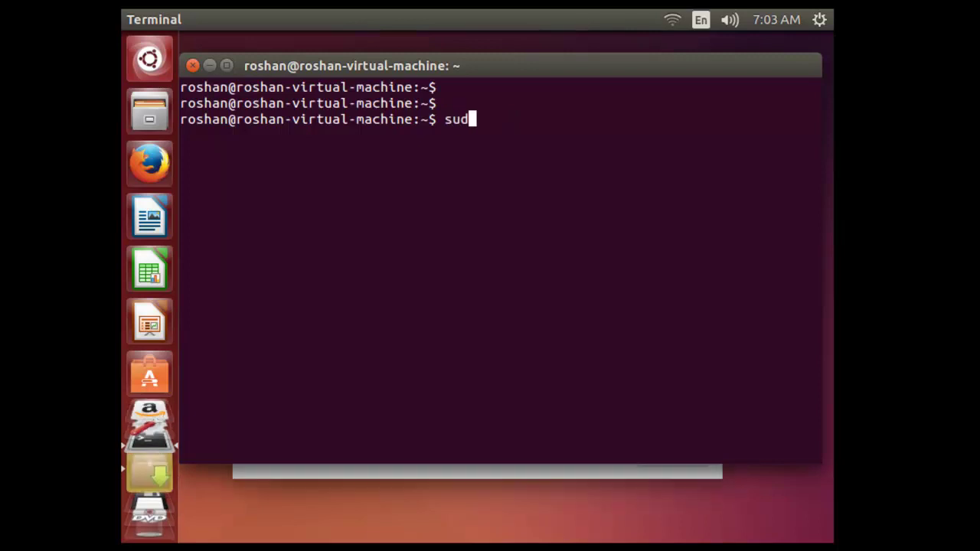
text(o passw)
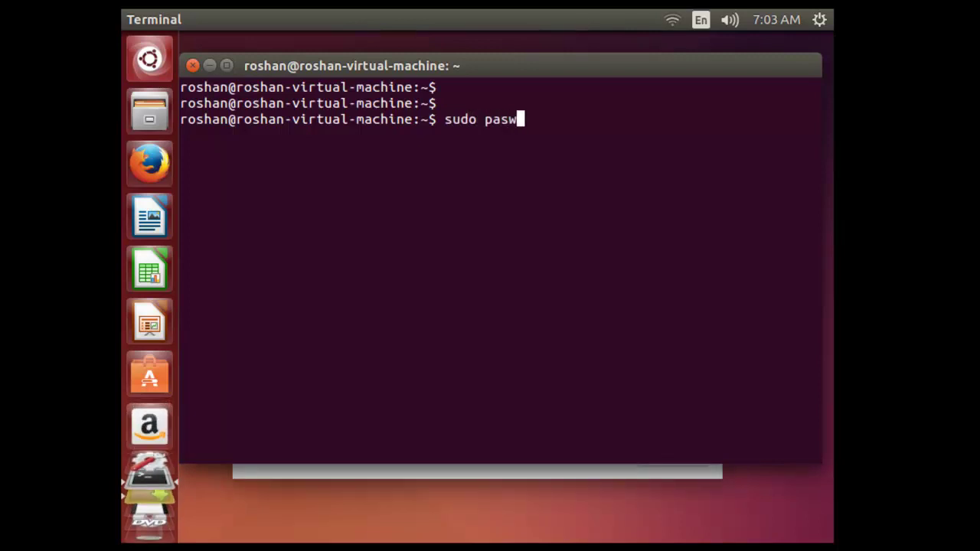
key(BackSpace)
text(swd )
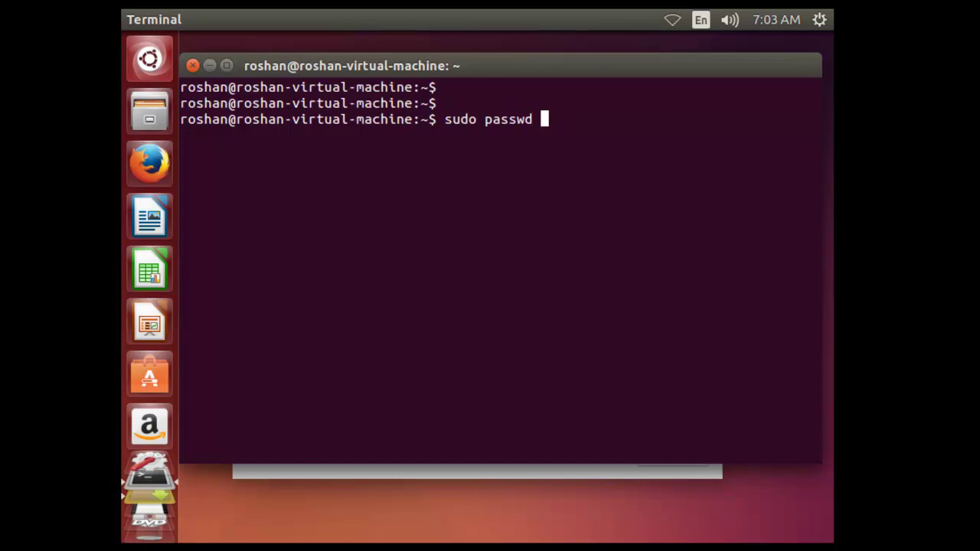
text(root)
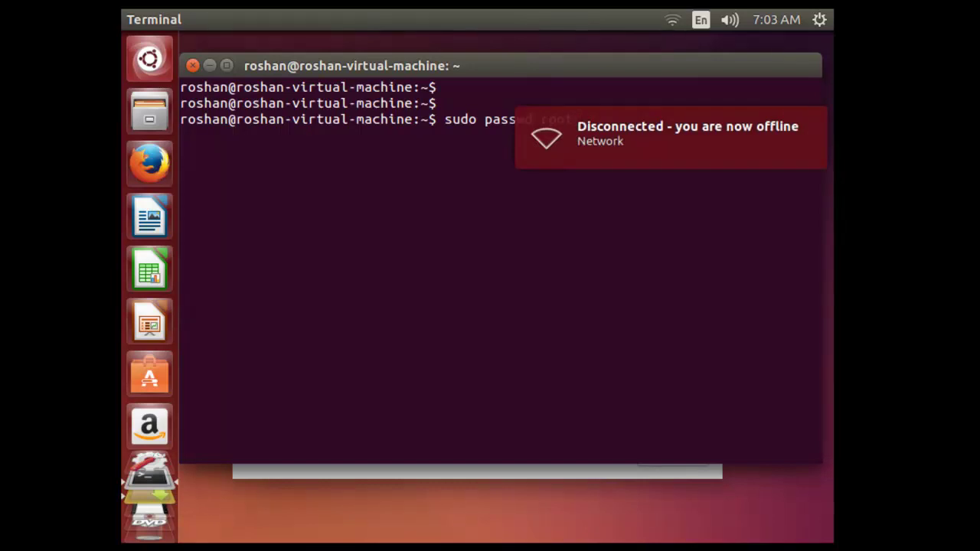
key(Return)
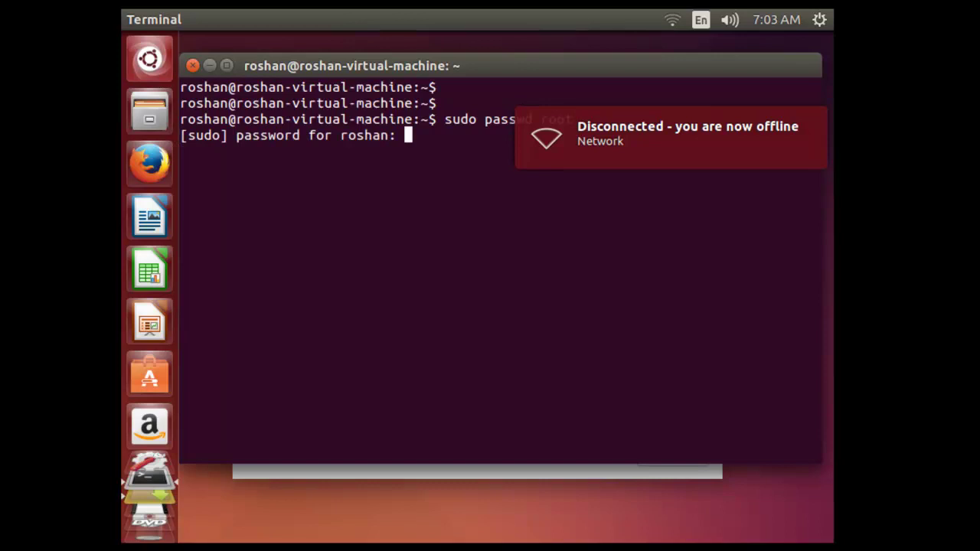
drag(490, 65, 505, 156)
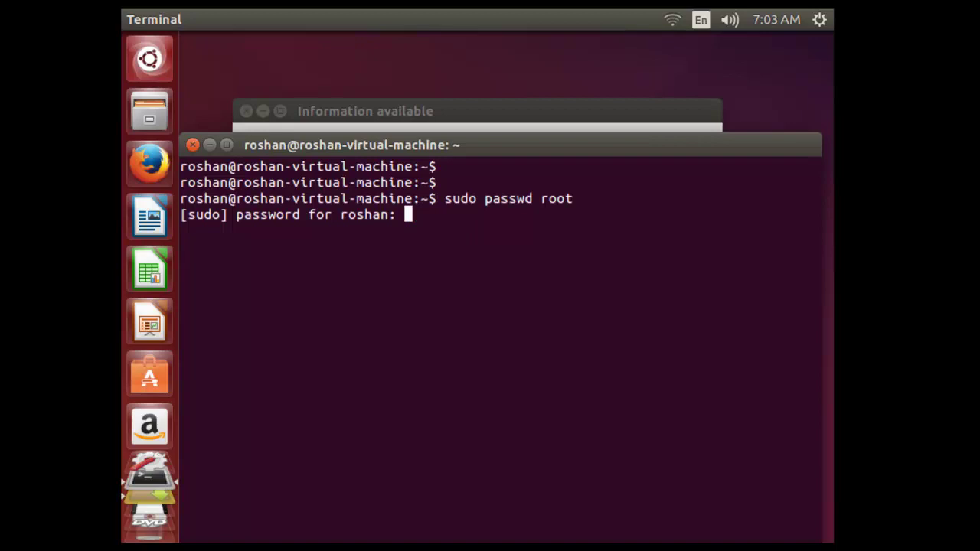
key(Return)
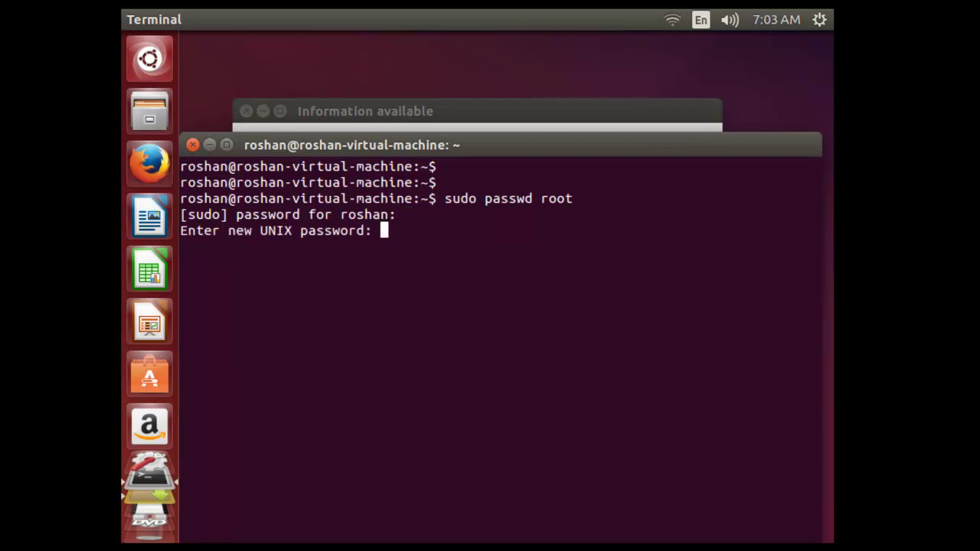
key(Return)
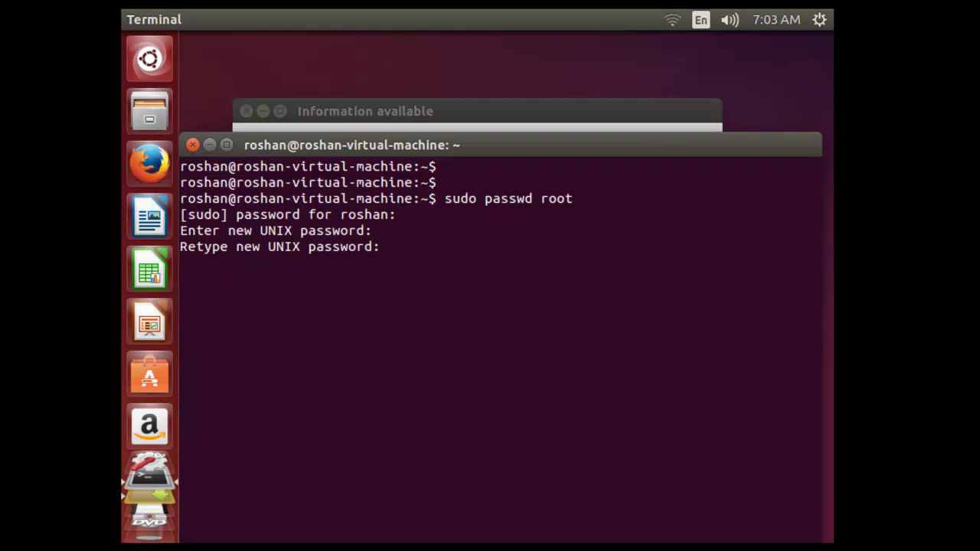
key(Return)
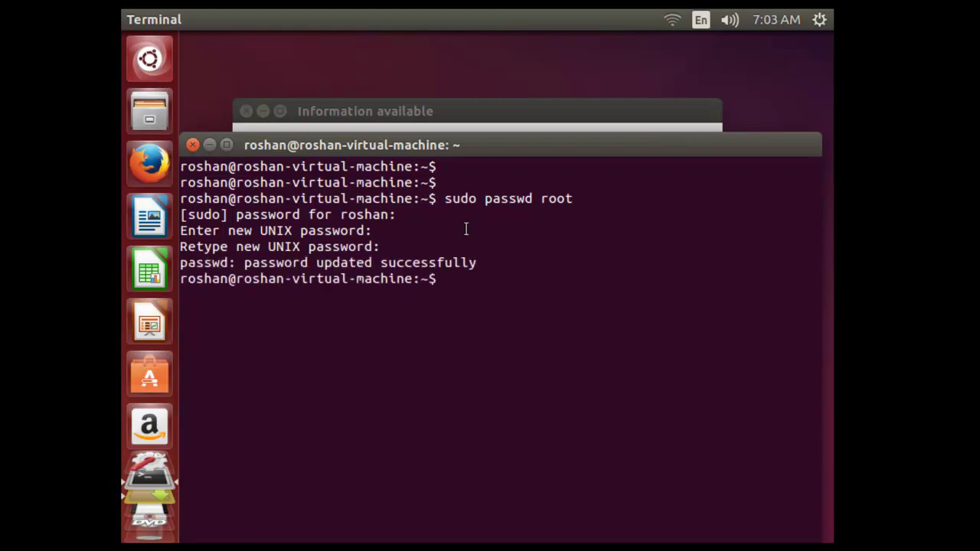
Switch to a root shell with su - using the new root password
drag(483, 148, 498, 85)
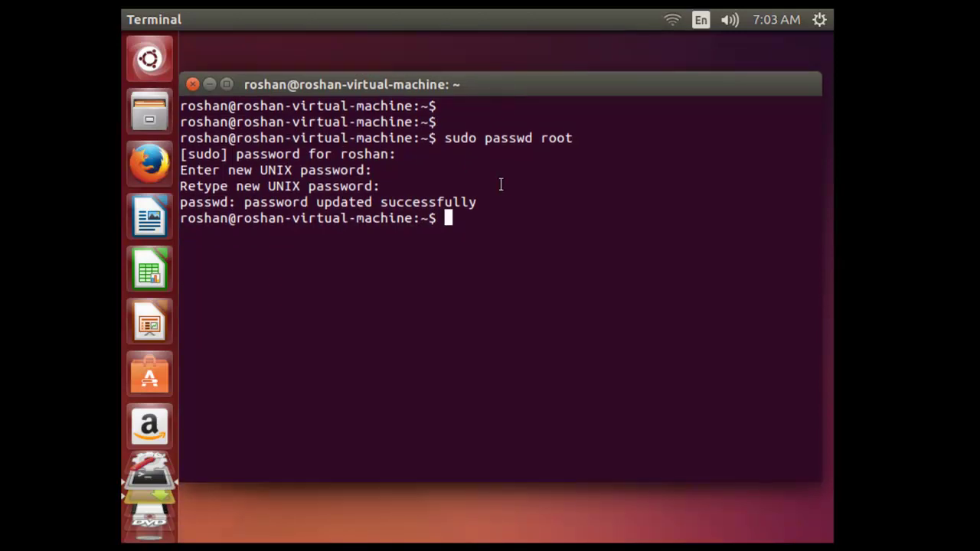
key(Return)
key(Return)
key(Return)
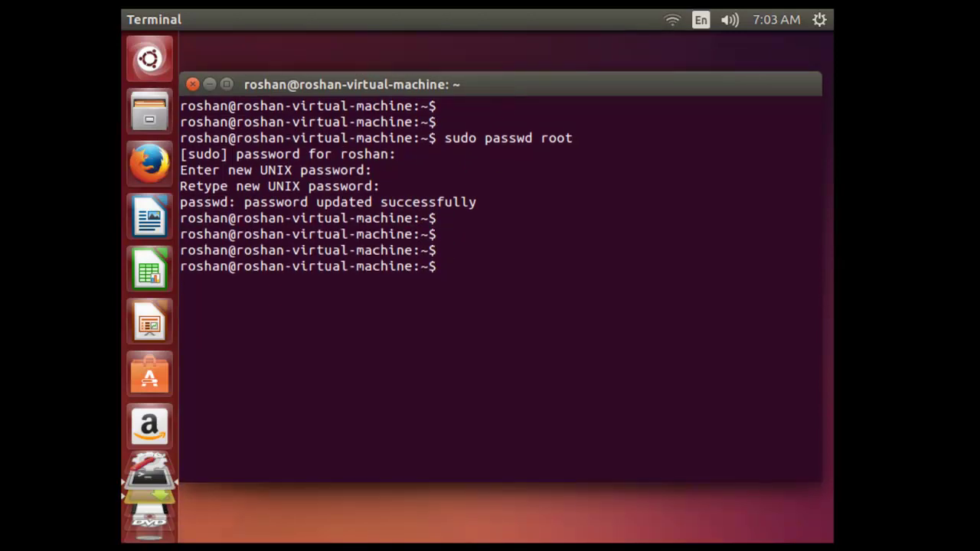
text(su -)
key(Return)
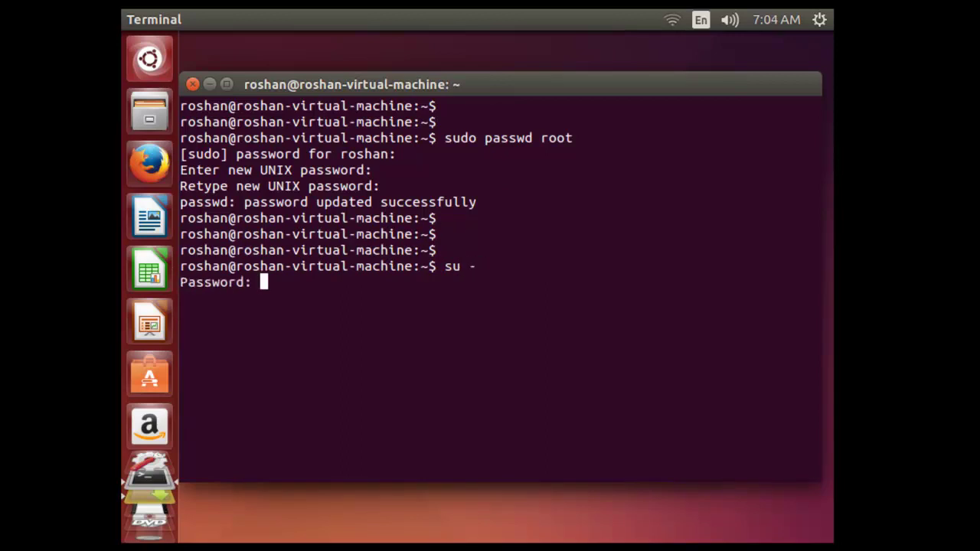
key(Return)
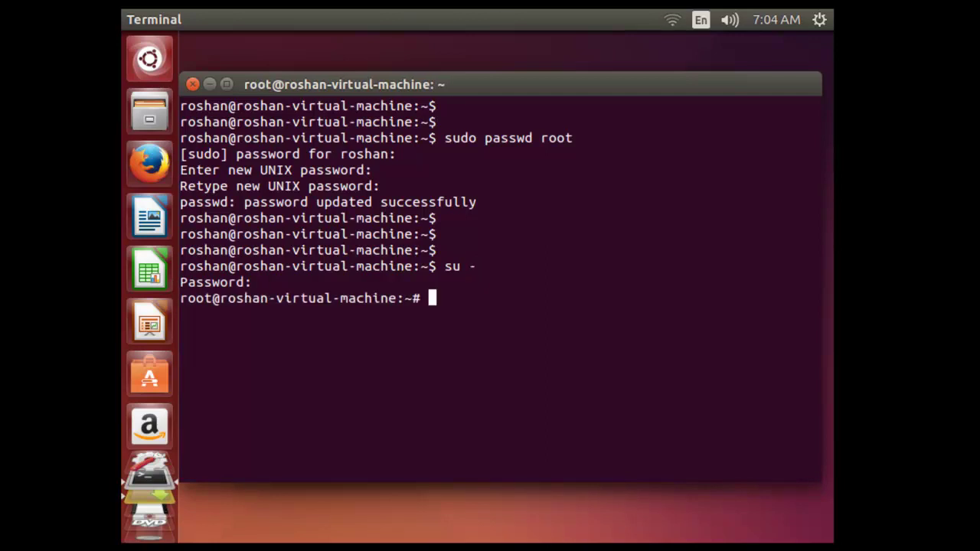
key(Return)
key(Return)
key(Return)
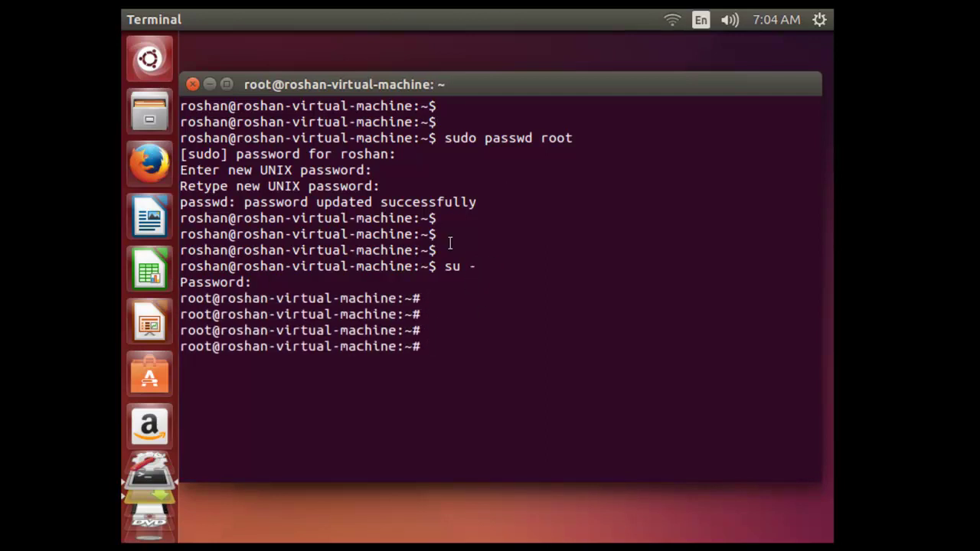
Highlight the $ and # prompt endings and the root user, then logout to the normal shell
drag(428, 219, 444, 220)
drag(429, 298, 412, 298)
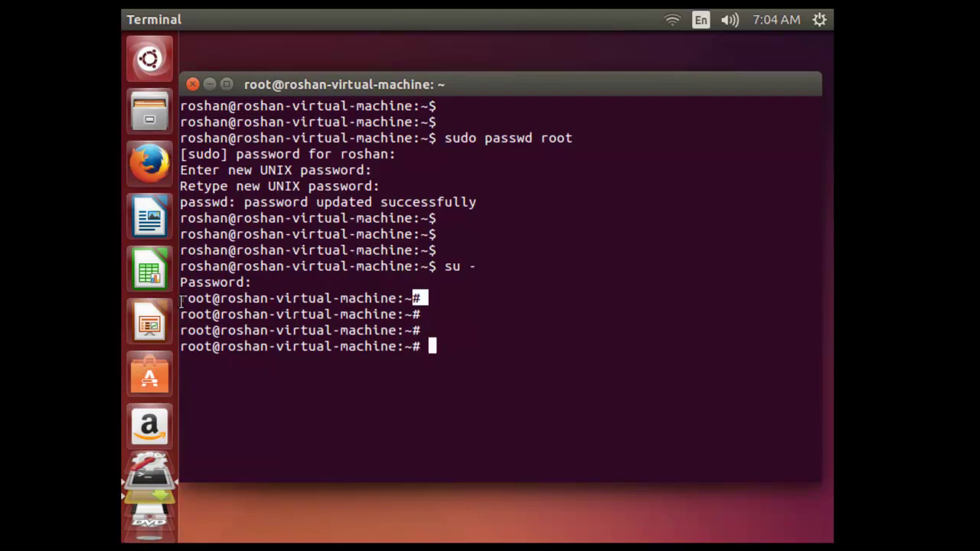
drag(180, 297, 392, 301)
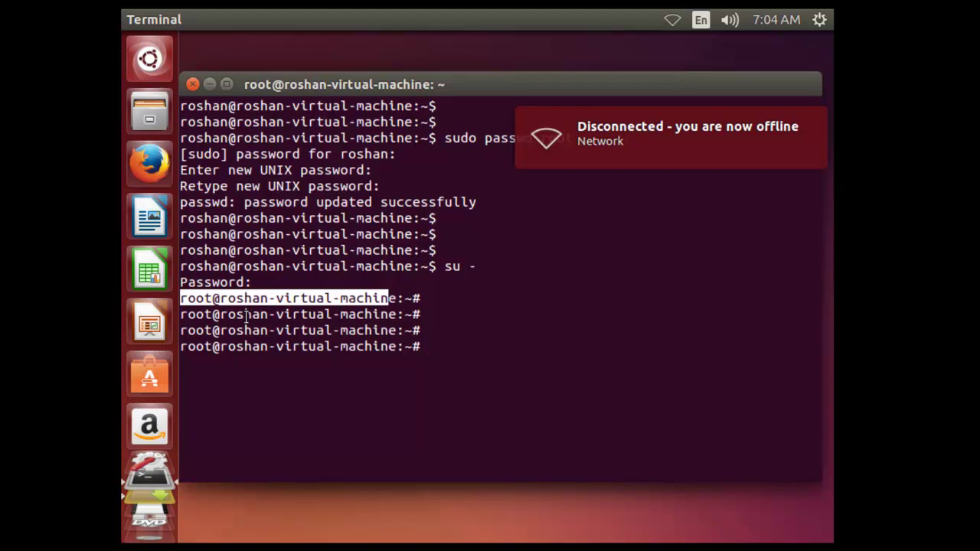
click(460, 350)
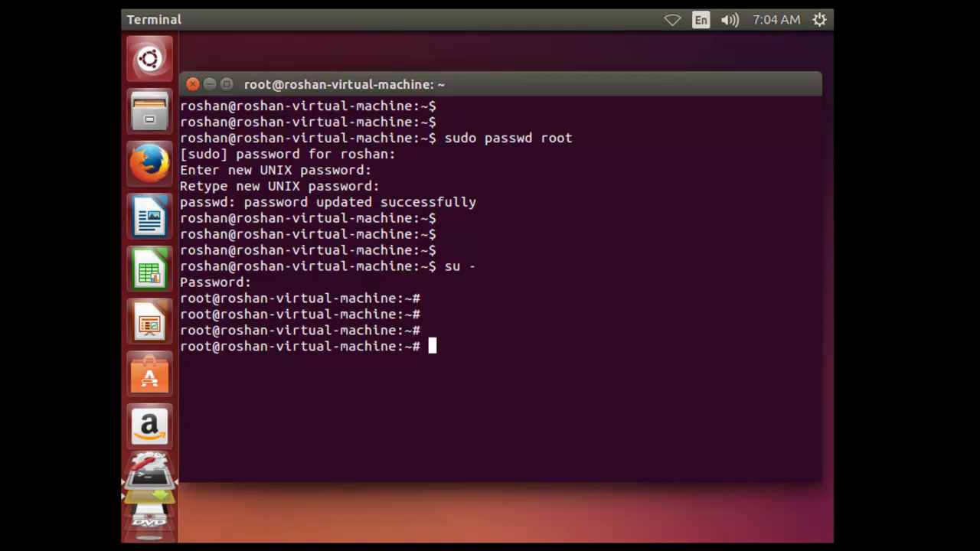
text(logout)
key(Return)
key(Return)
key(Return)
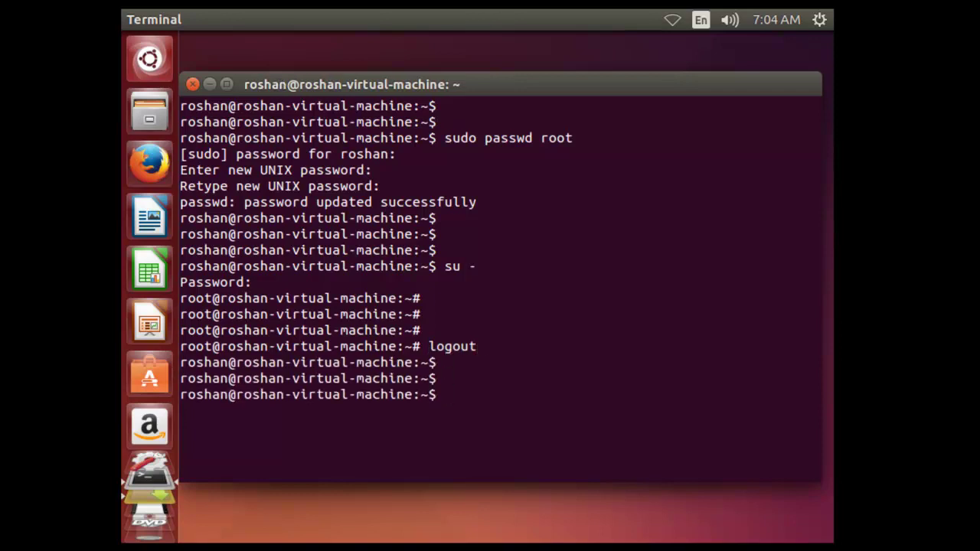
drag(409, 85, 437, 77)
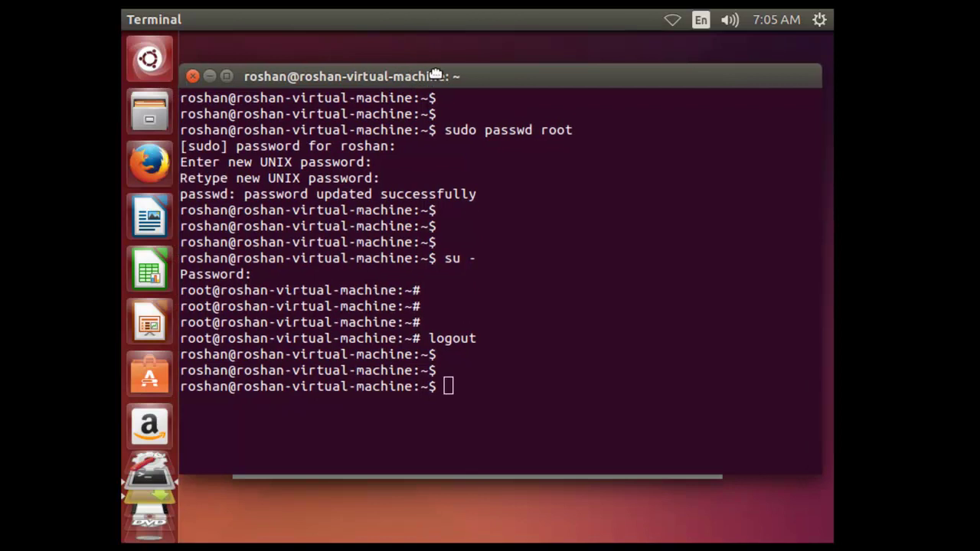
click(151, 113)
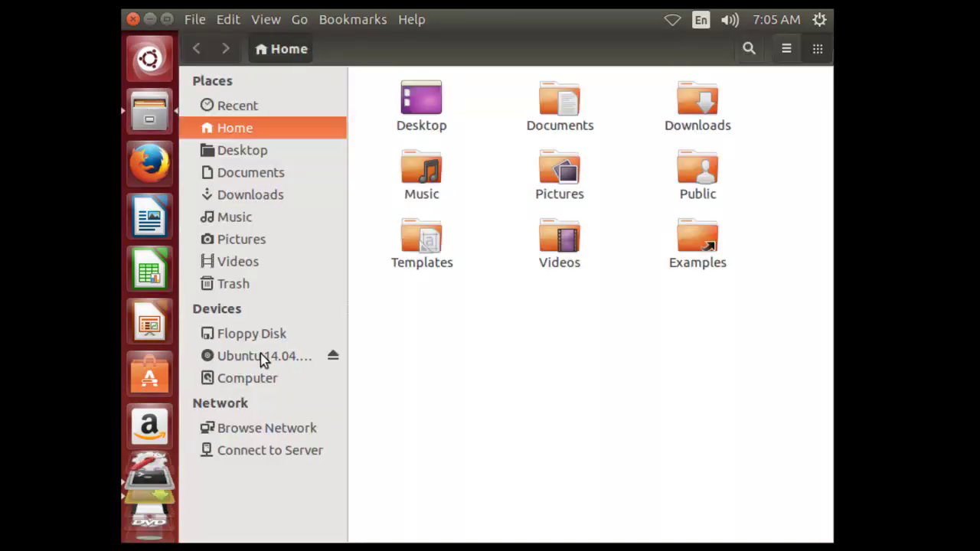
click(244, 378)
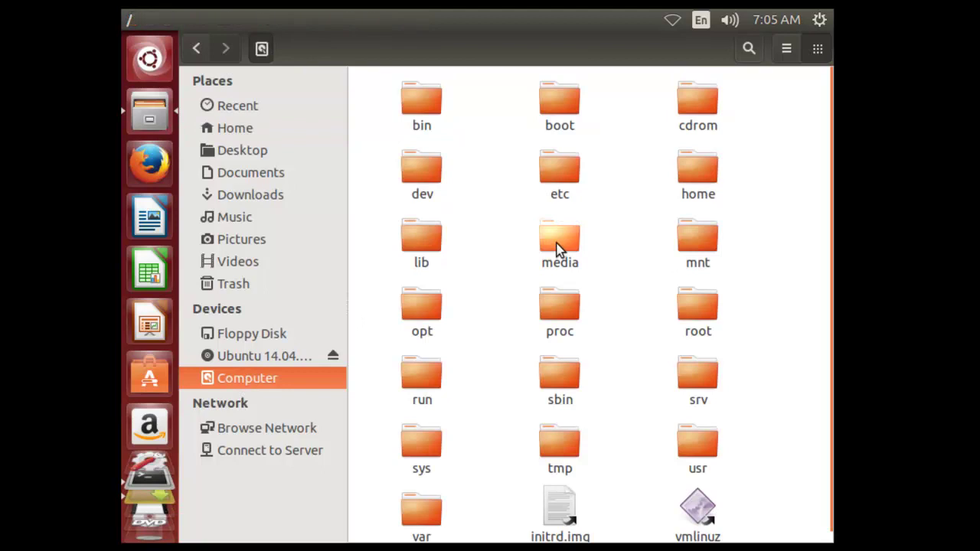
click(557, 250)
text(et)
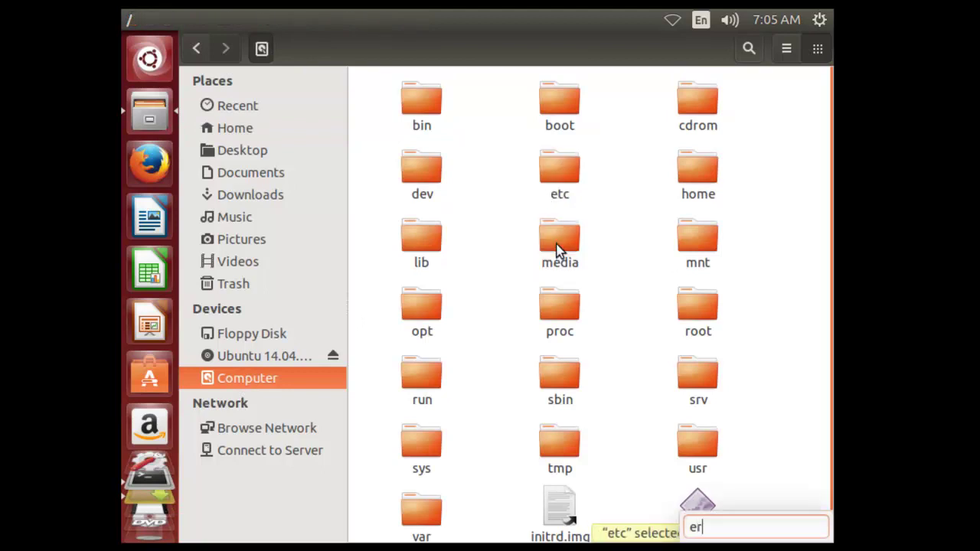
double_click(554, 186)
click(561, 246)
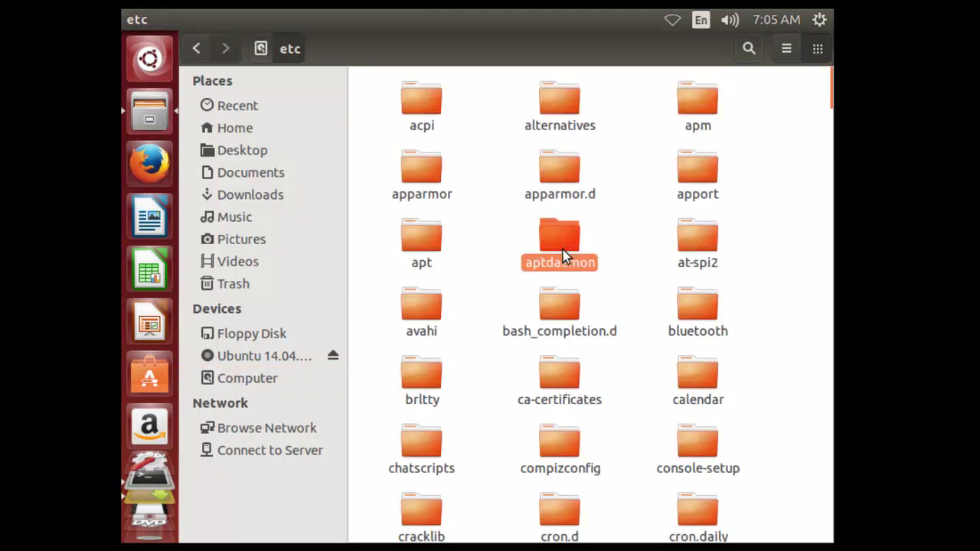
text(ligh)
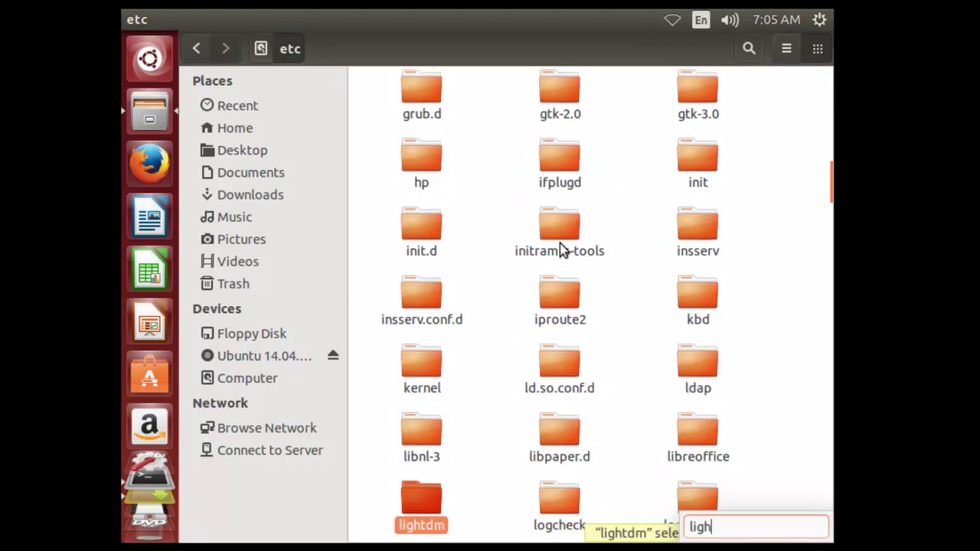
double_click(424, 507)
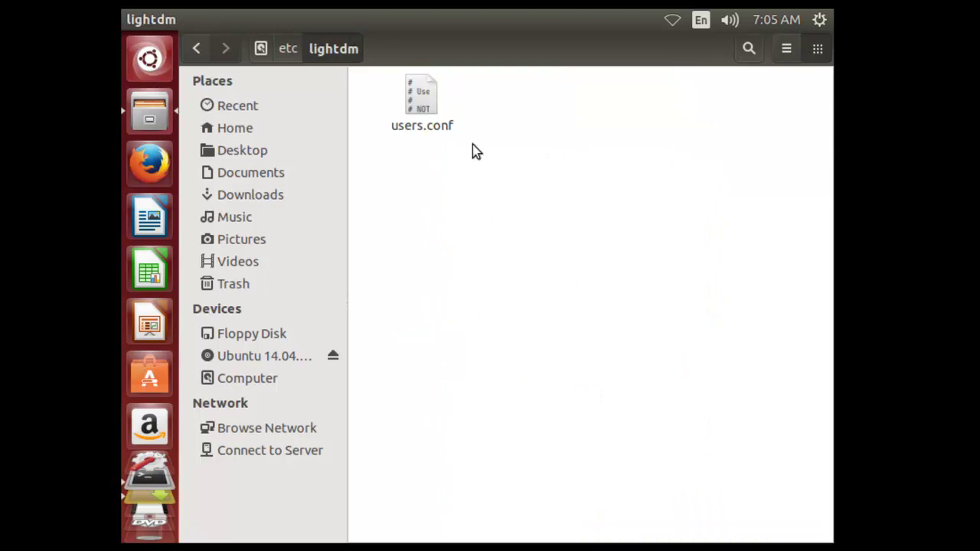
click(422, 112)
click(447, 233)
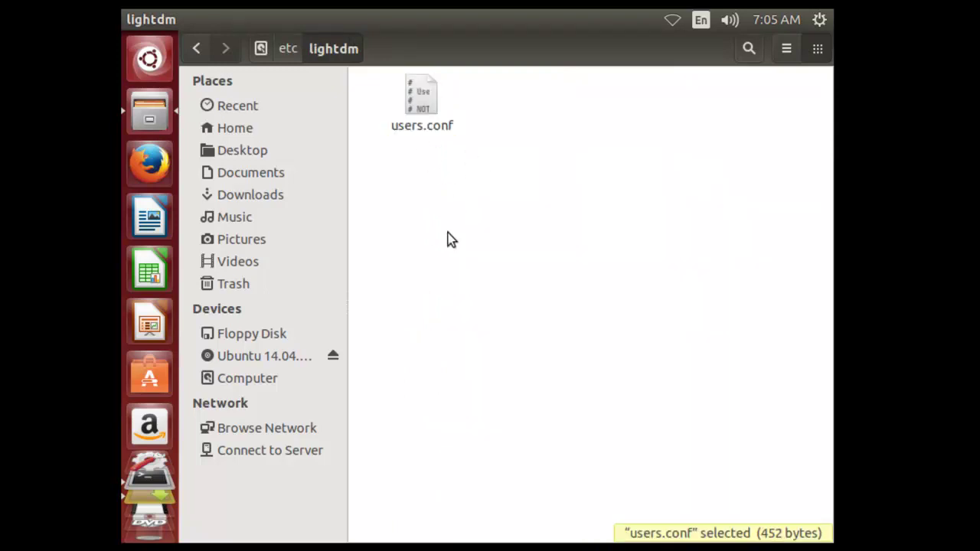
click(428, 109)
click(504, 222)
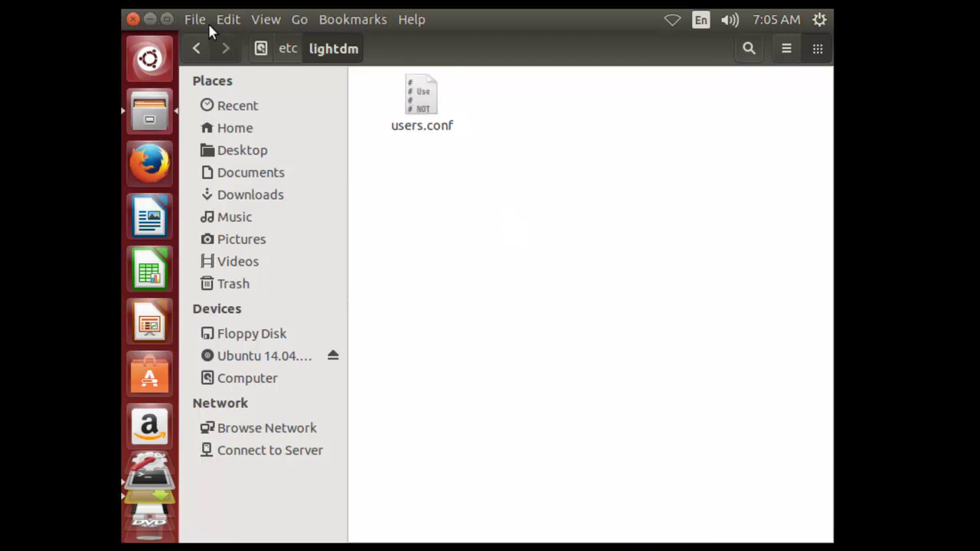
click(153, 23)
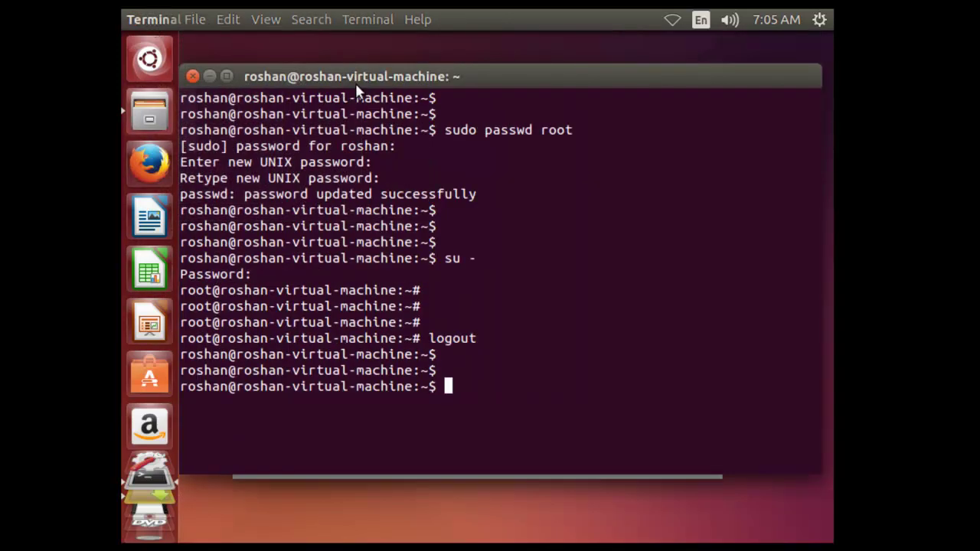
Run sudo gedit /etc/lightdm/lightdm.conf, correcting typos in the path, to open the file
drag(357, 79, 359, 70)
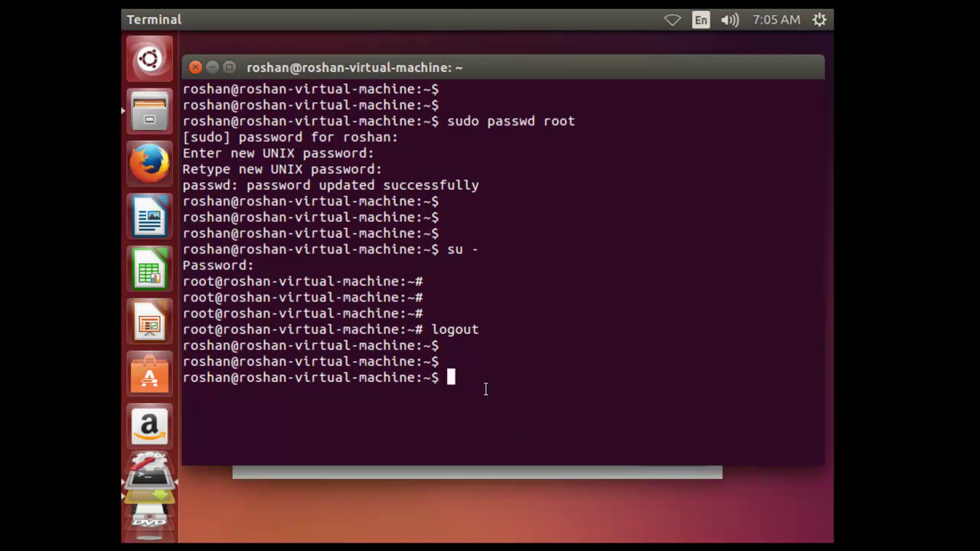
text(sudo gedit /e)
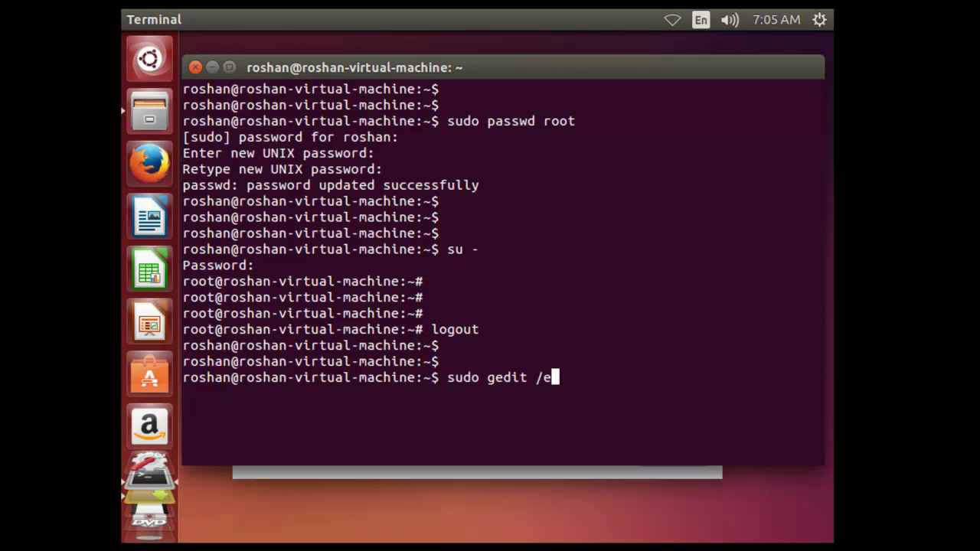
text(tc/li)
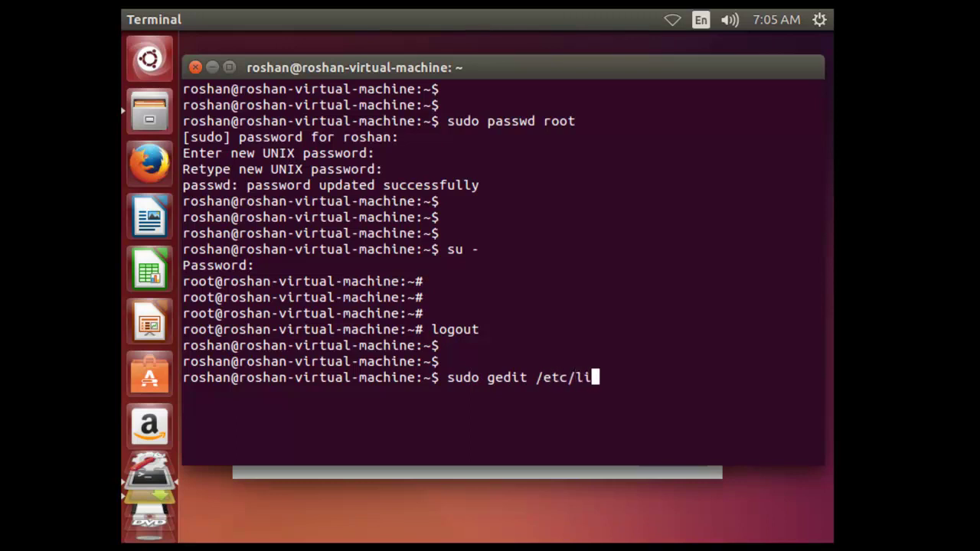
text(ghtdm)
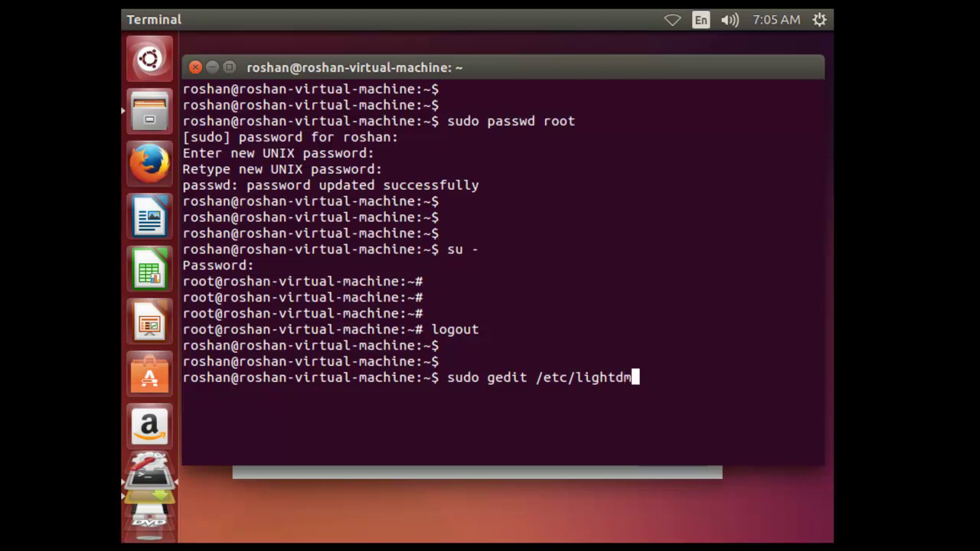
text(/lightdm)
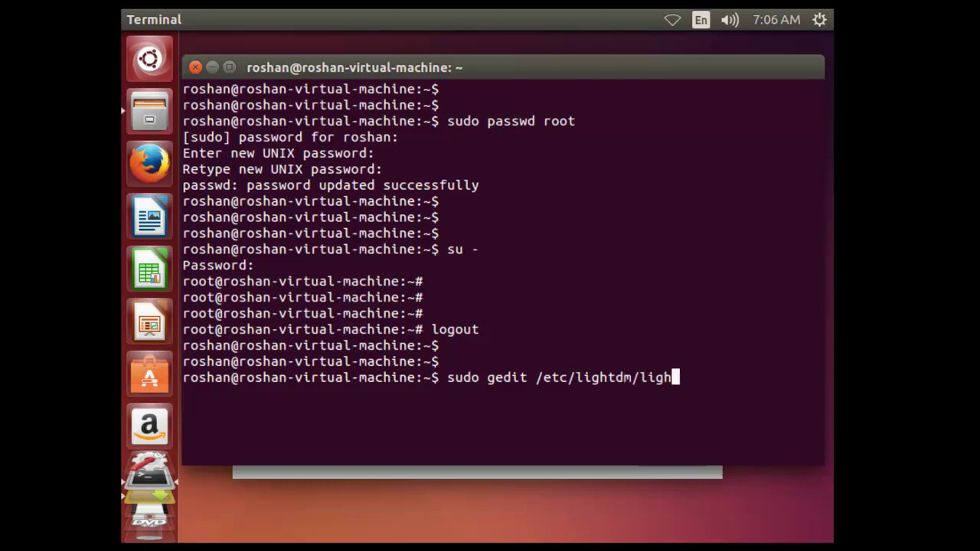
text(/)
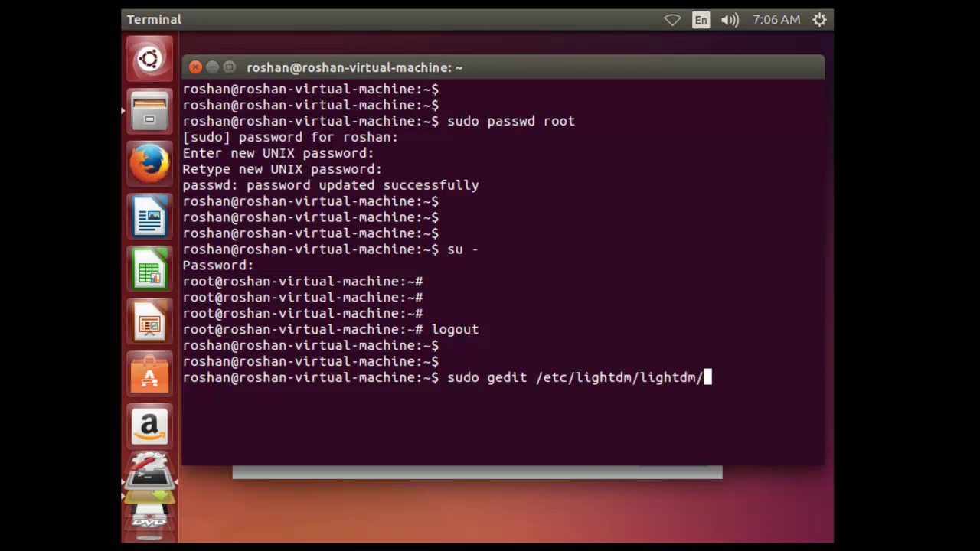
key(BackSpace)
text(.cong)
key(BackSpace)
text(f)
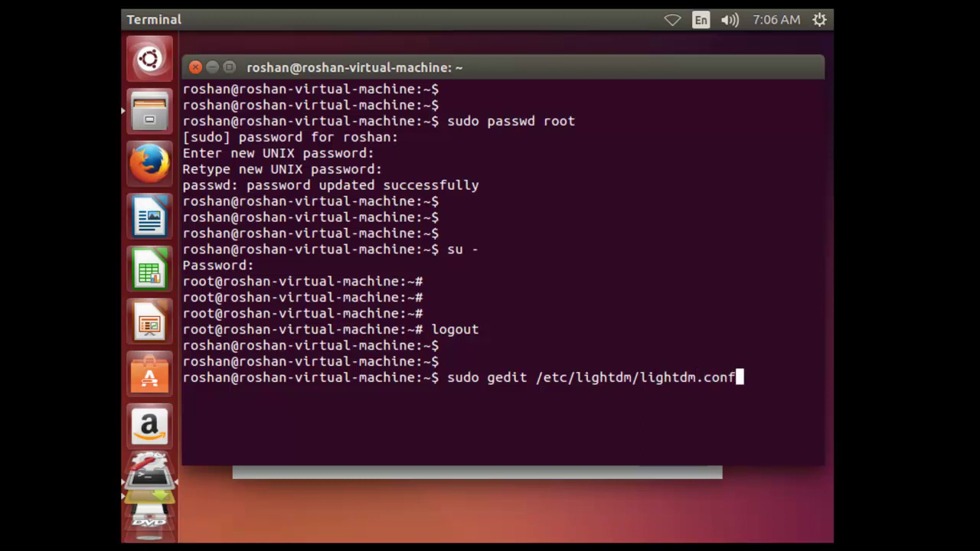
key(Return)
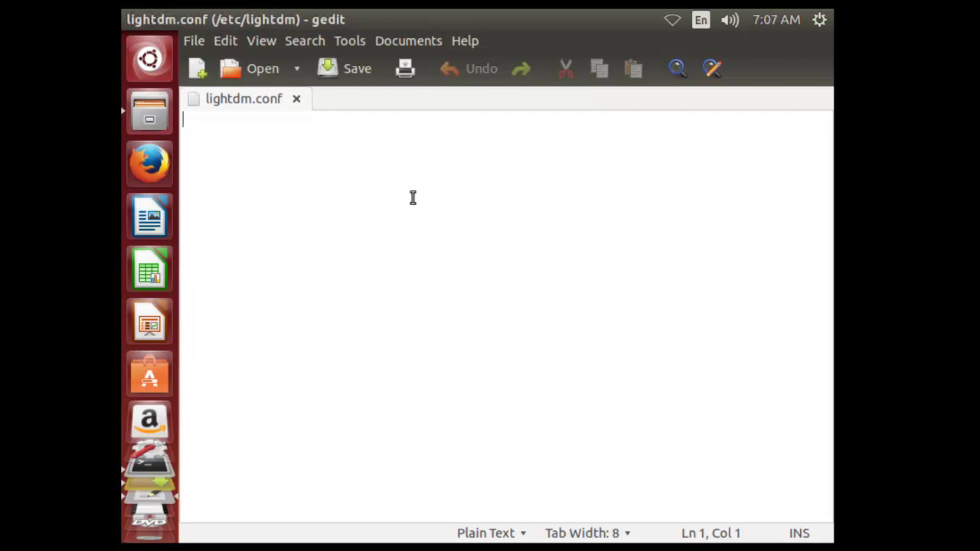
Type the [SeatDefaults] section header on the first line
text([])
click(190, 121)
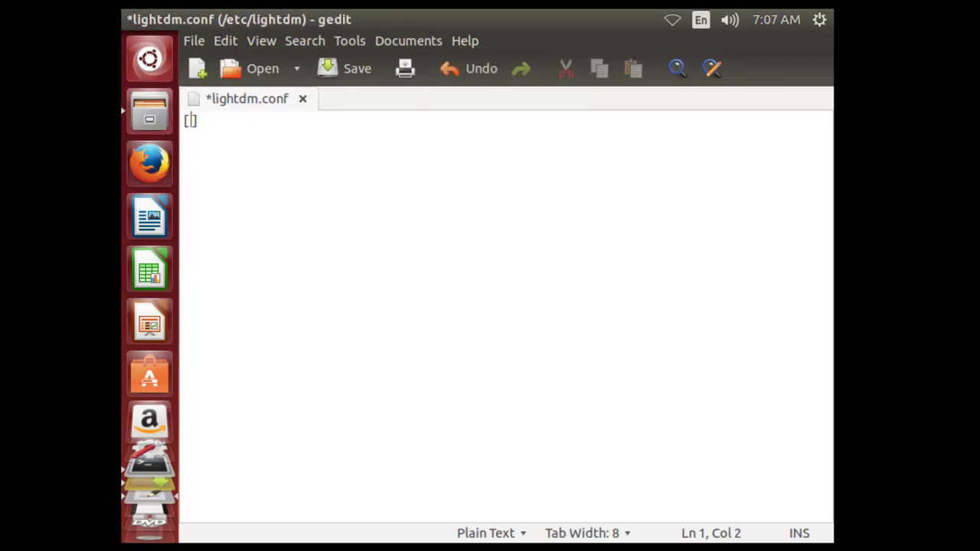
text(SeatDefa)
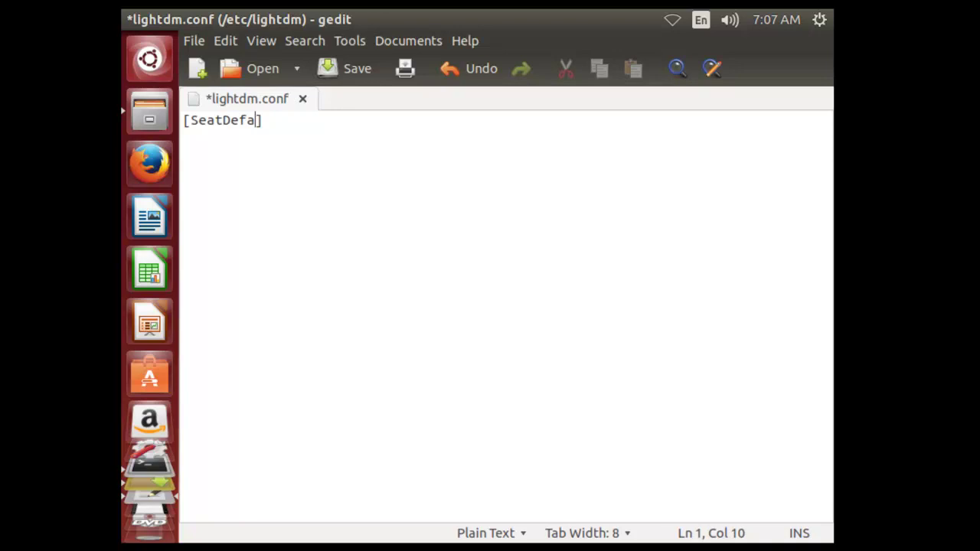
text(ults)
key(End)
key(Return)
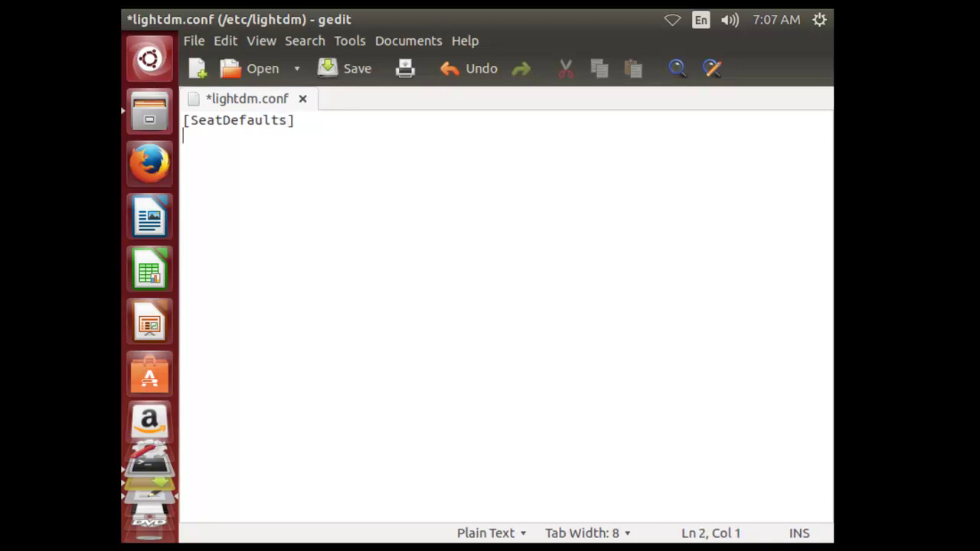
Add the lines greeter-session=unity-greeter and user-session=ubuntu
text(greeter-session)
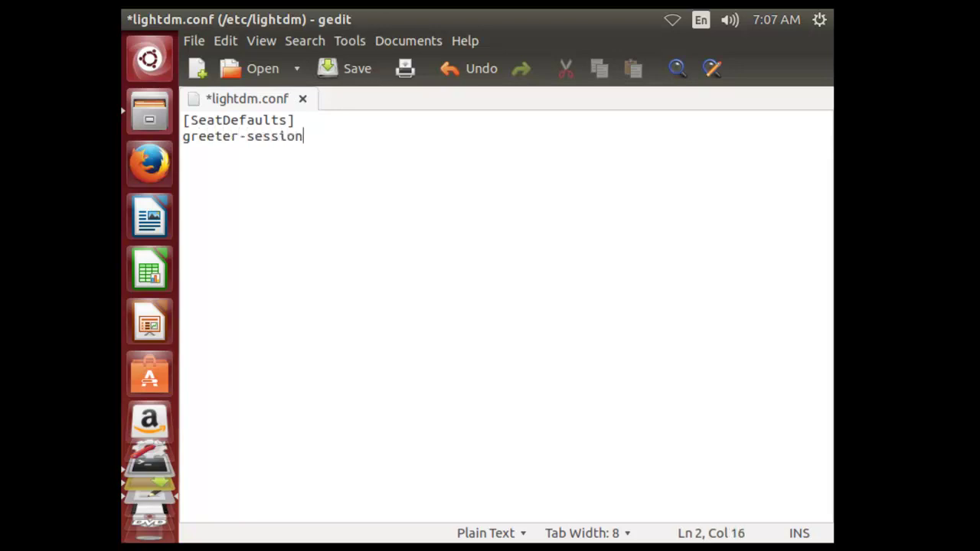
text(=unity-=)
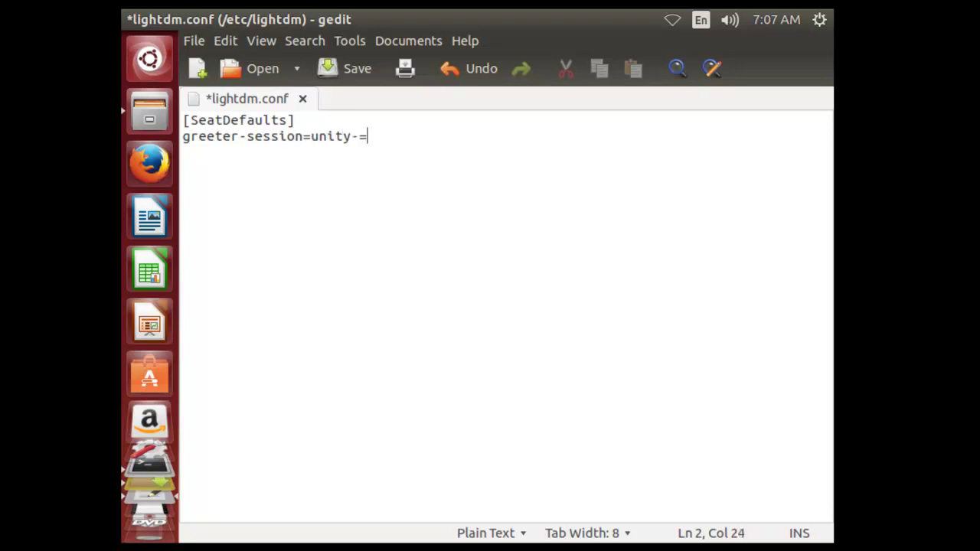
key(BackSpace)
text(greeter)
key(Return)
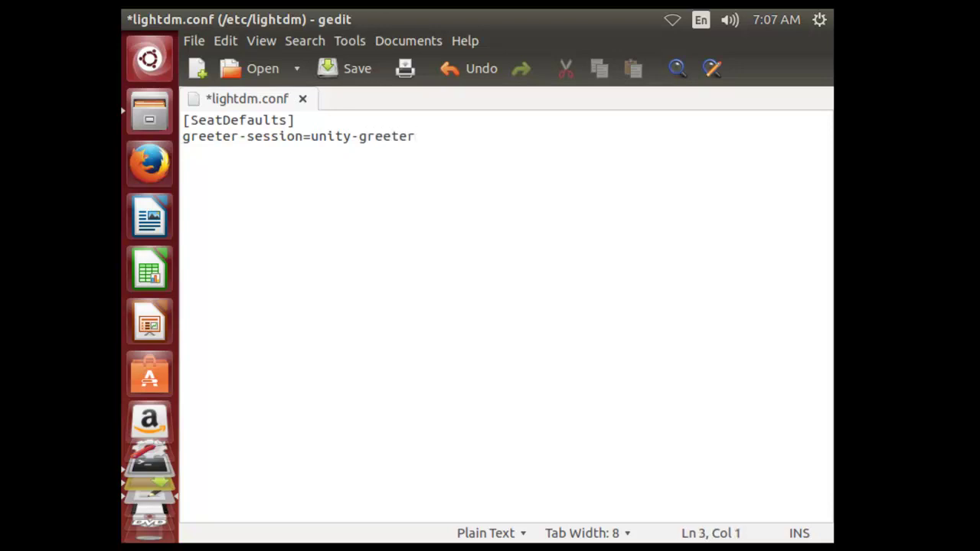
text(user-sessi)
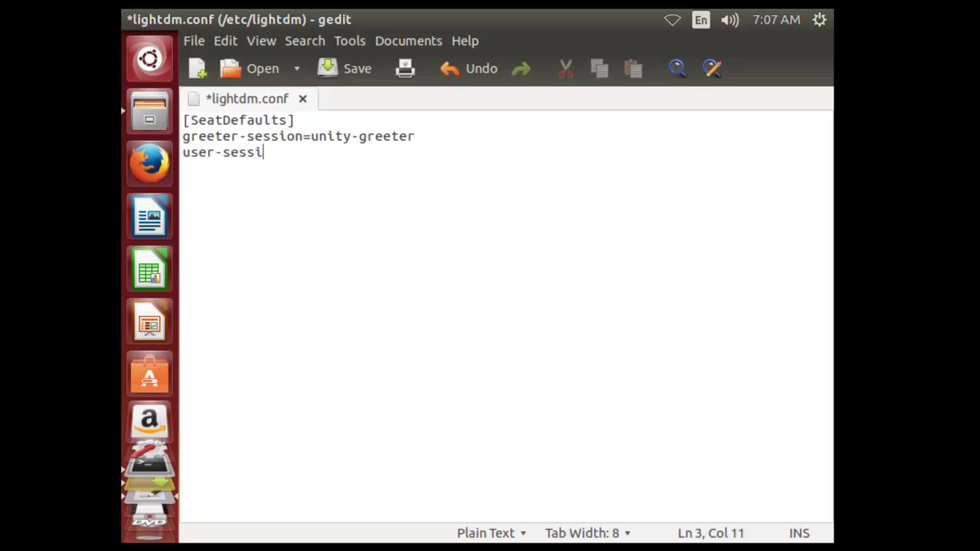
text(on=ubuntu)
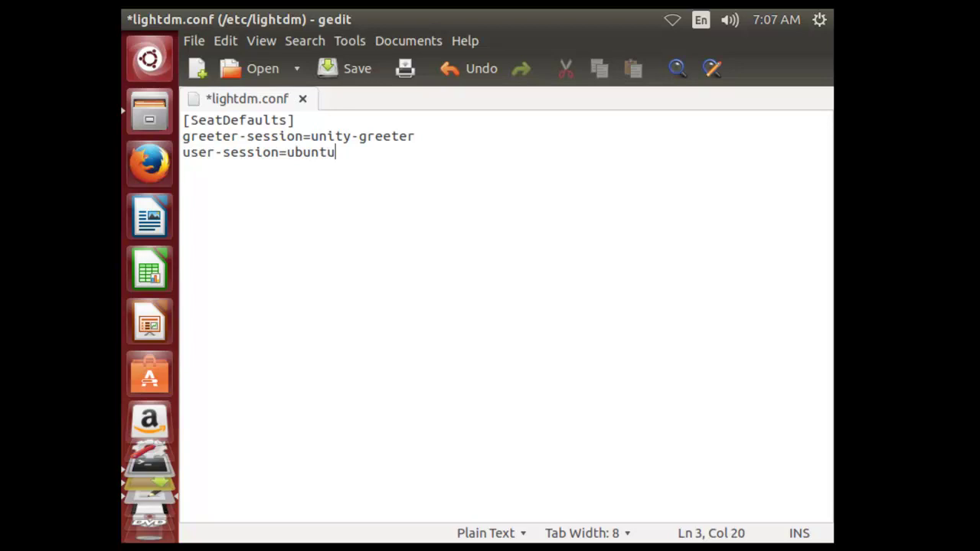
key(Return)
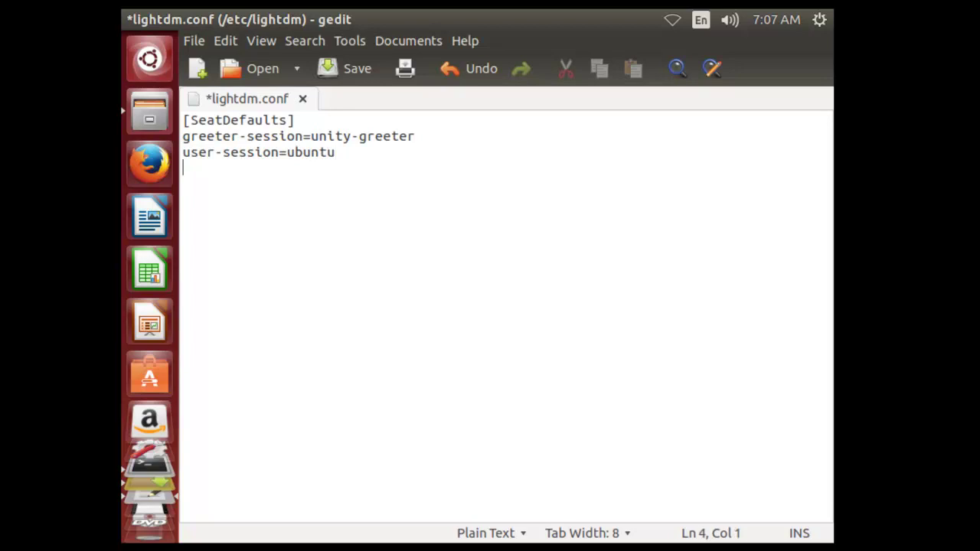
Add greeter-show-manual-login=true as the fourth line, fixing typos
text(greeter-show-man)
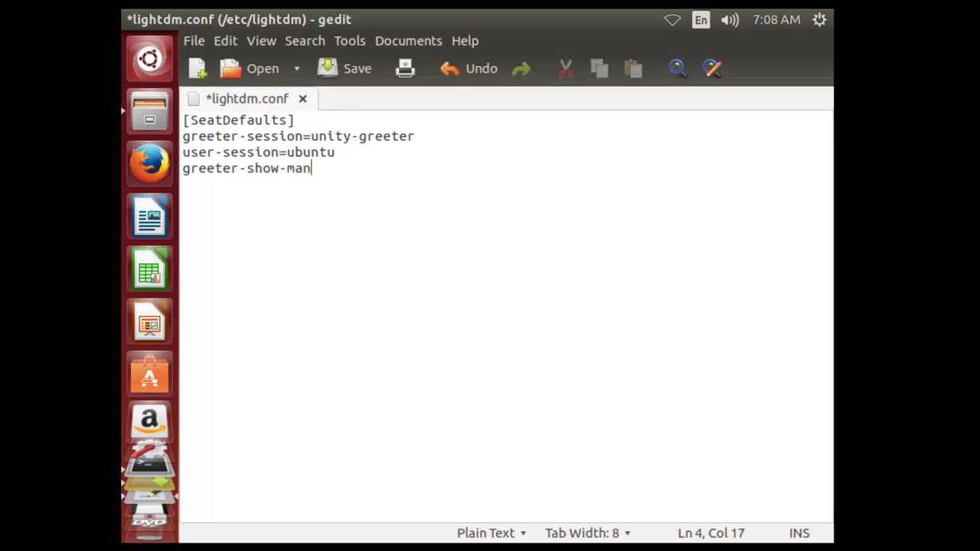
text(ual-login)
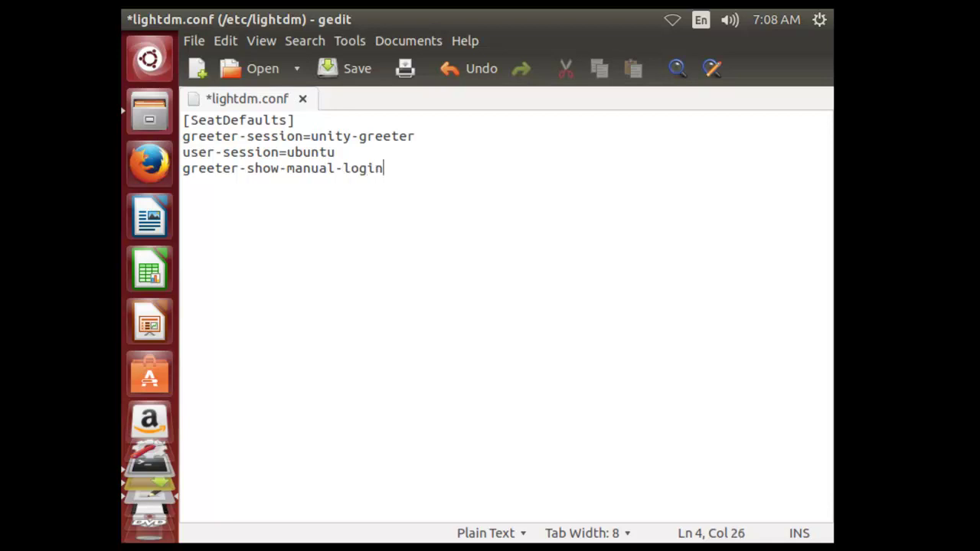
text(=trrue)
key(BackSpace)
key(BackSpace)
key(BackSpace)
text(ue)
drag(390, 190, 191, 120)
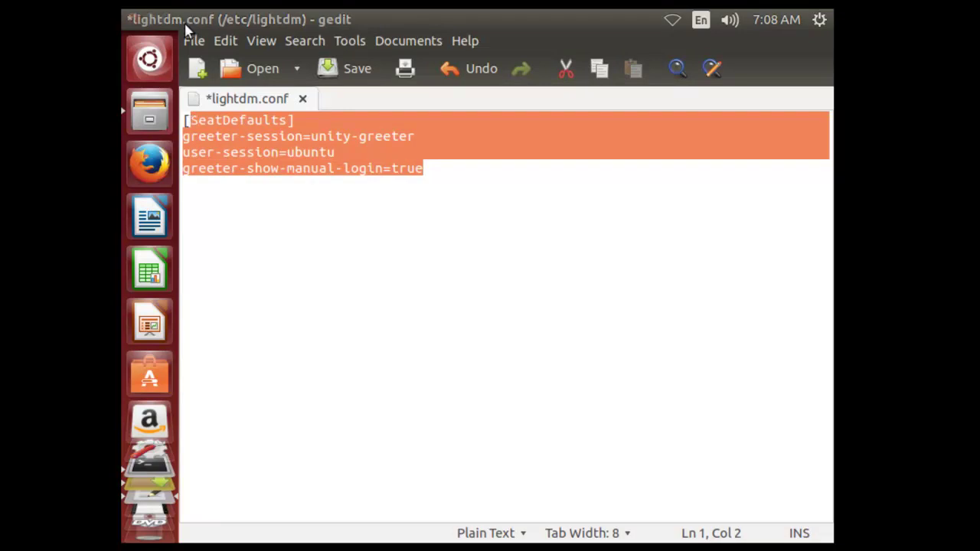
Save lightdm.conf, close gedit, and confirm it sits beside users.conf in /etc/lightdm
click(346, 250)
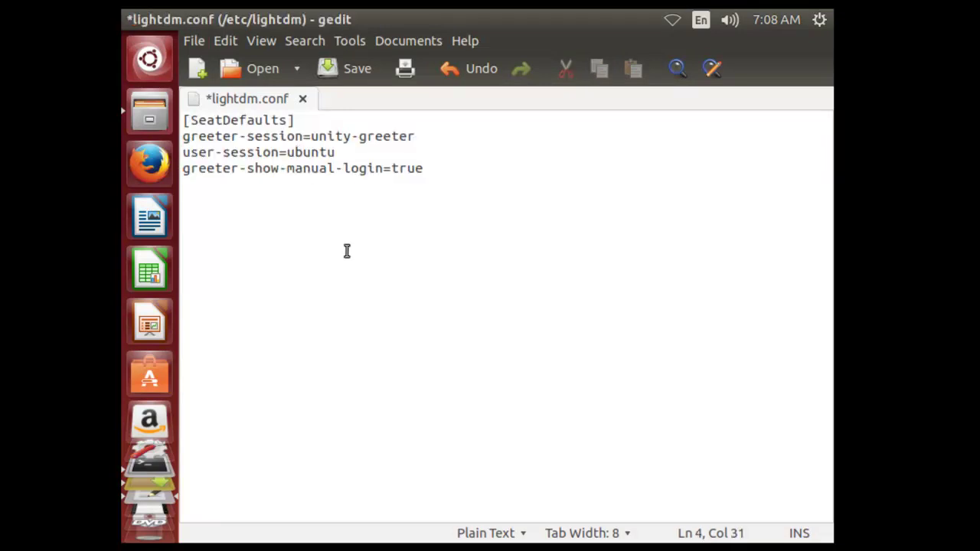
click(327, 68)
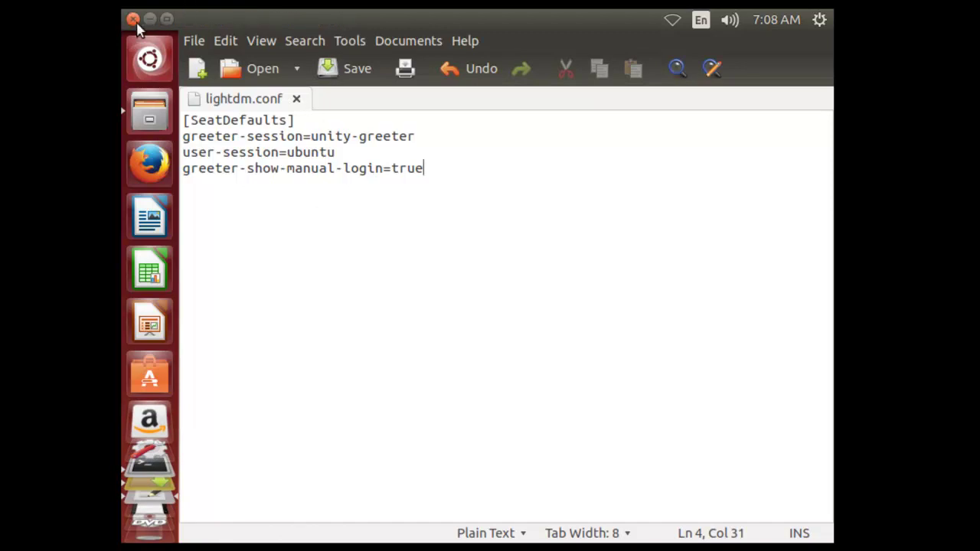
click(134, 21)
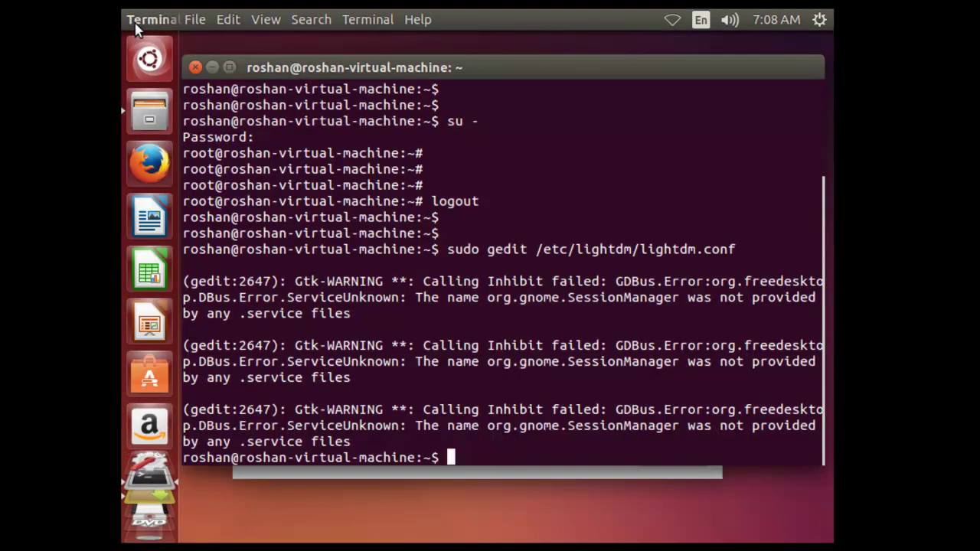
click(154, 112)
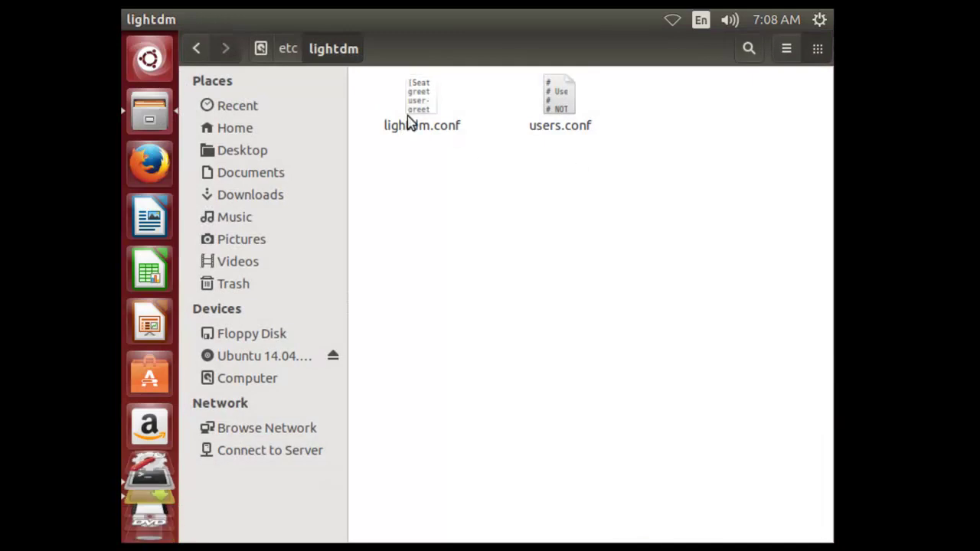
click(421, 119)
click(503, 244)
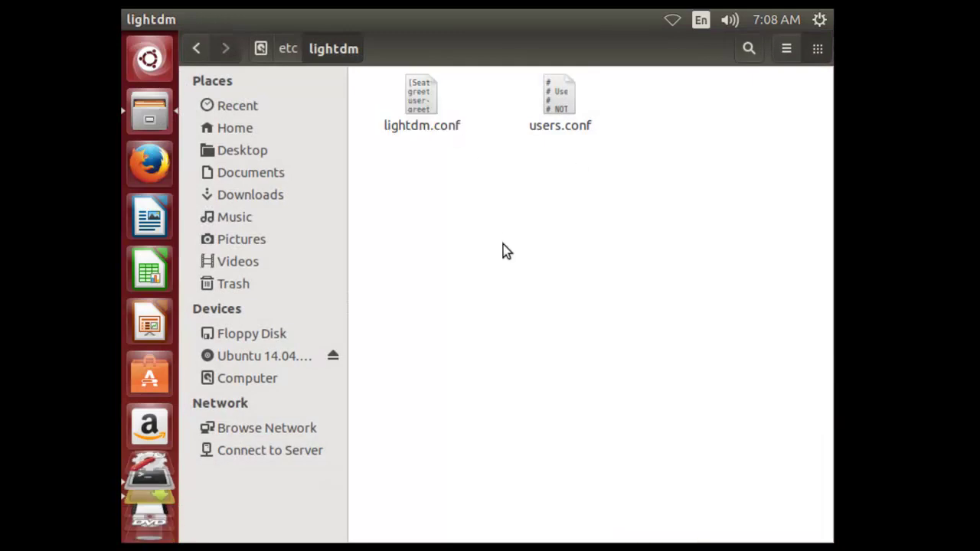
mouse_move(164, 17)
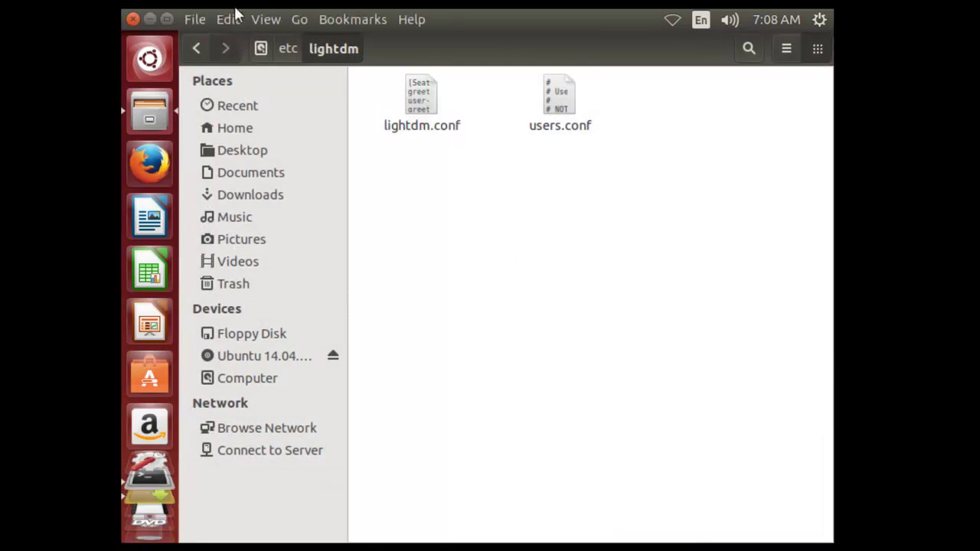
Close Files and Terminal, dismiss the notice, and restart Ubuntu from the gear menu
click(135, 20)
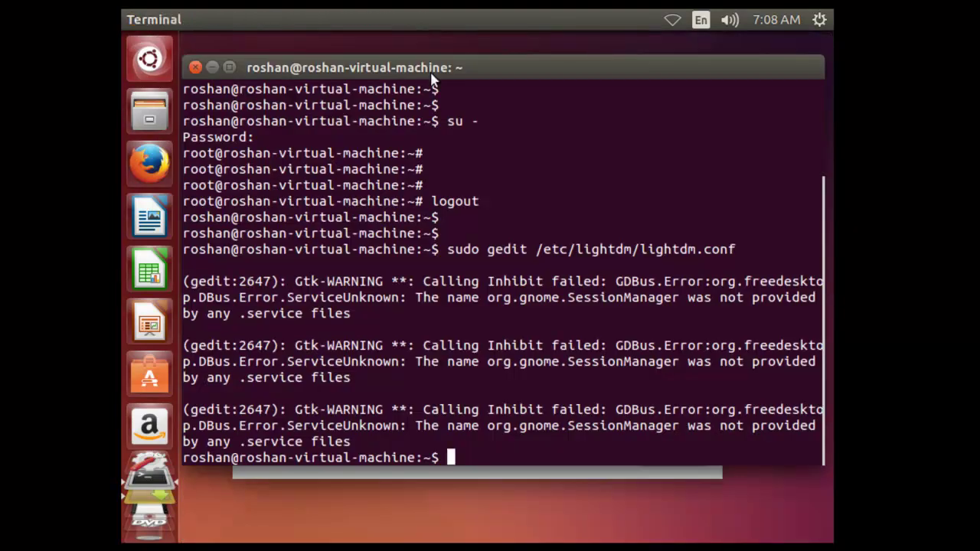
click(194, 67)
click(658, 453)
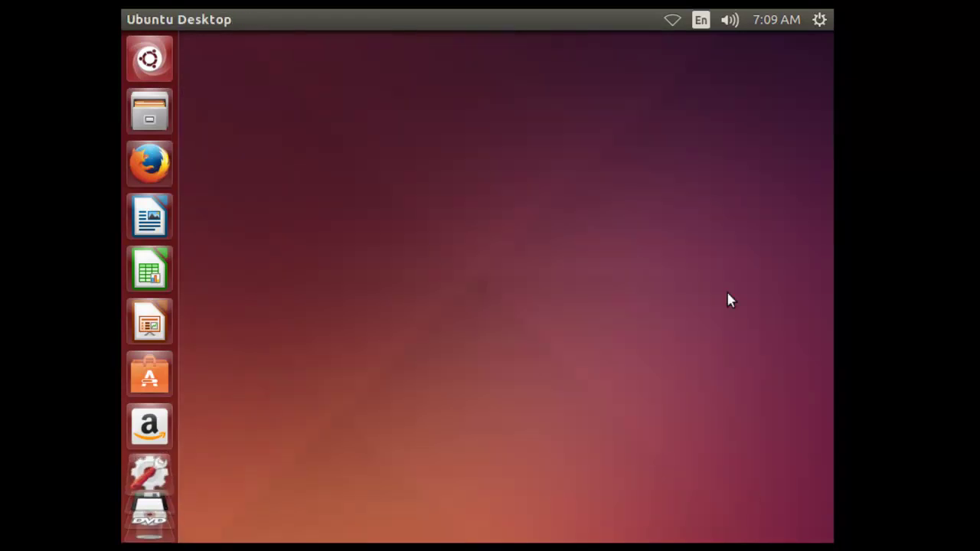
click(819, 19)
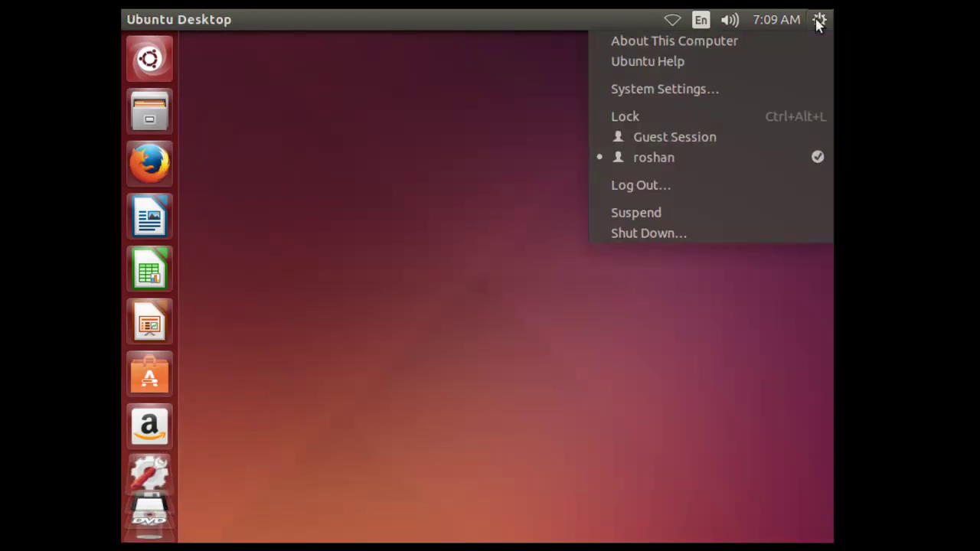
click(656, 234)
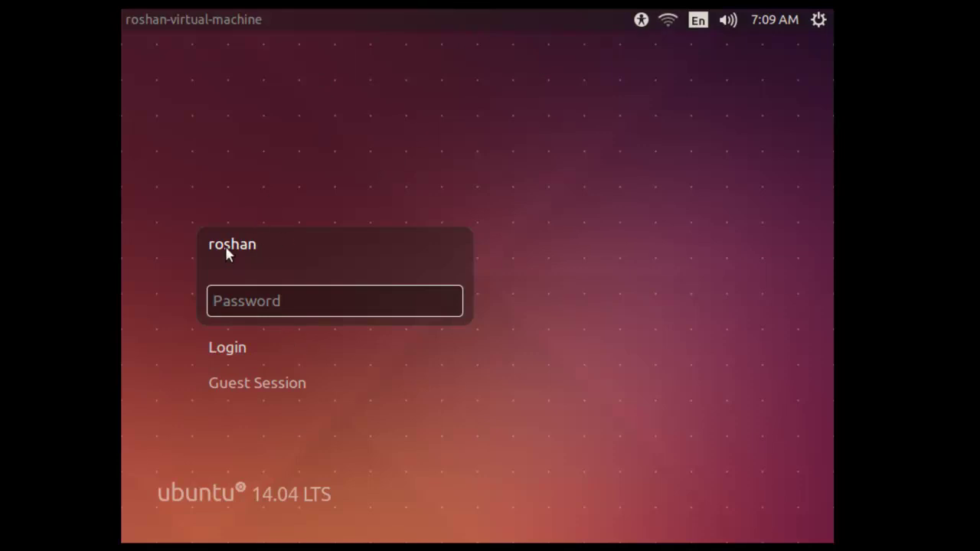
Log in manually with username root and the root password
click(227, 347)
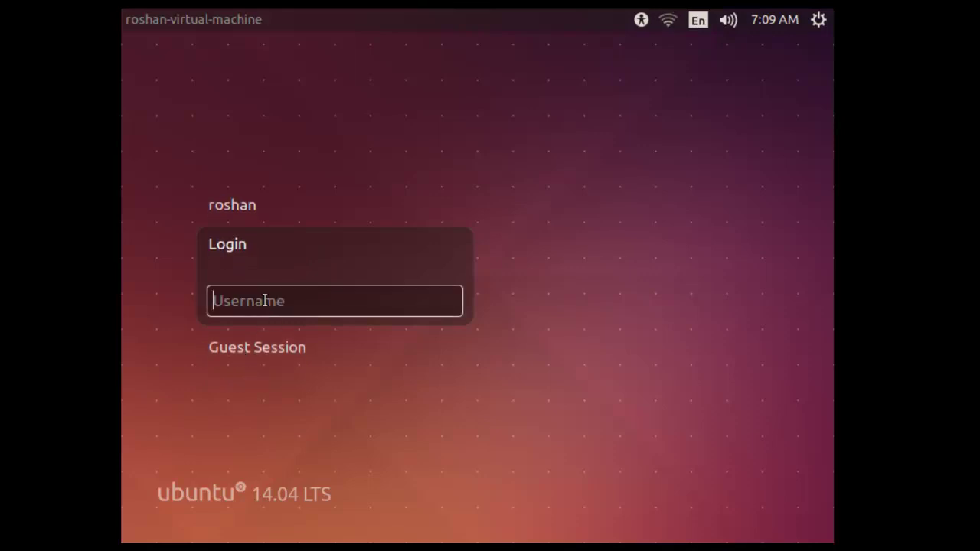
text(root)
key(Return)
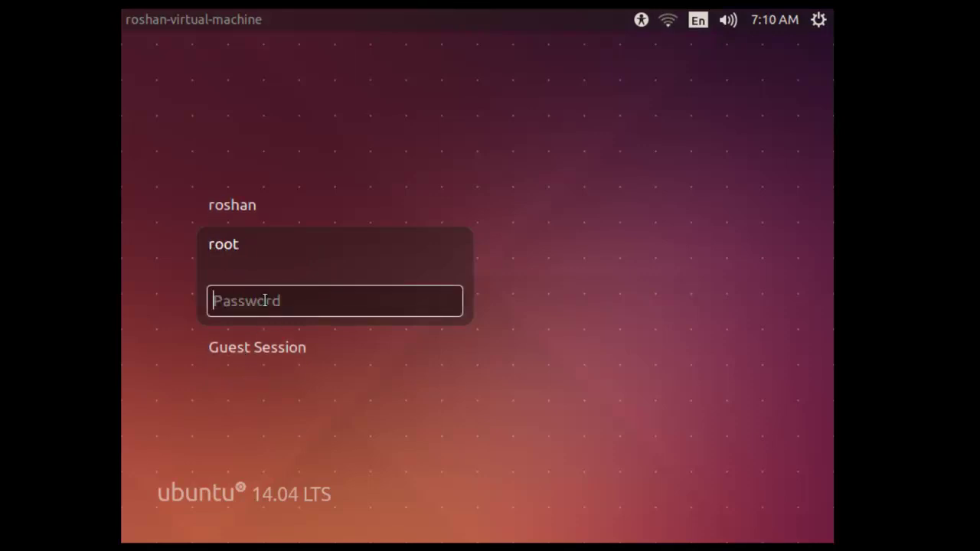
text(••••••)
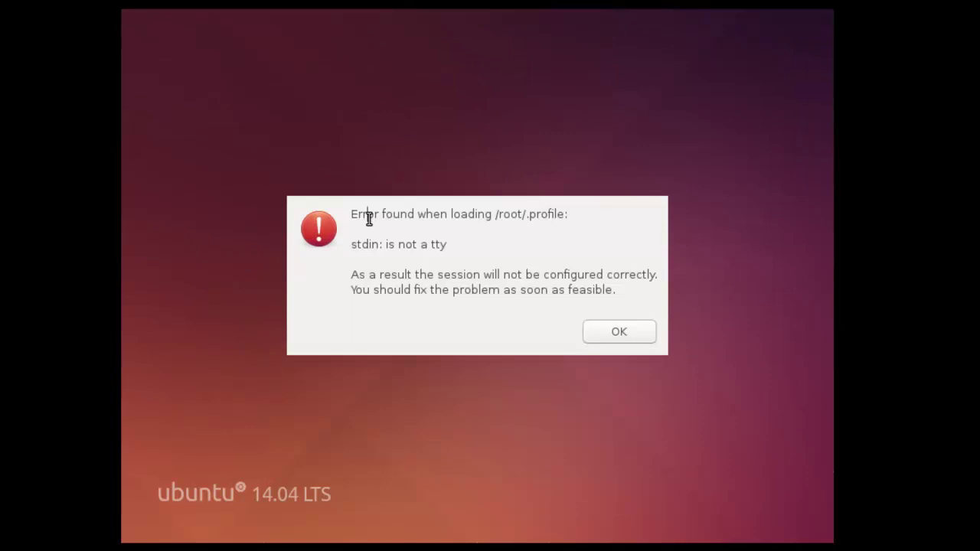
Highlight the /root/.profile error lines, including 'stdin: is not a tty', to read them
drag(350, 214, 510, 261)
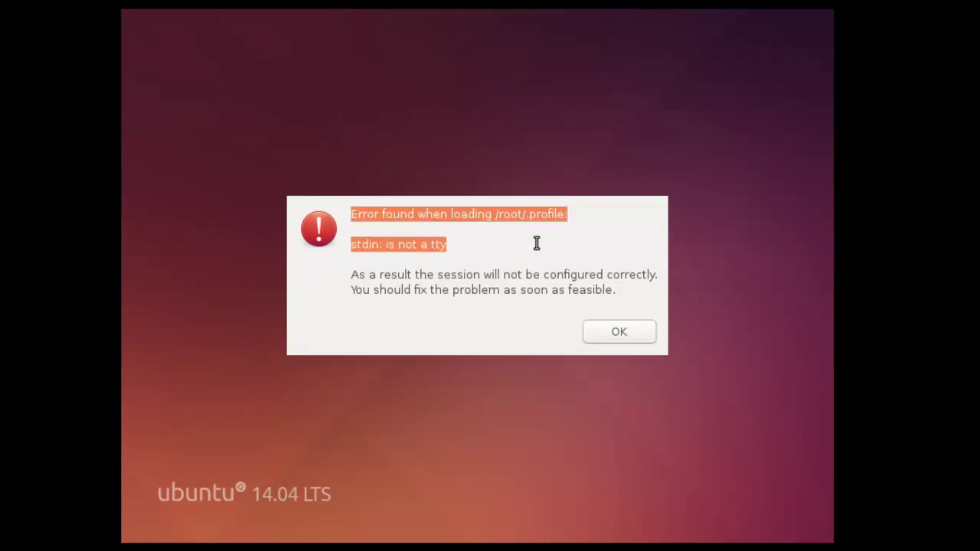
click(575, 222)
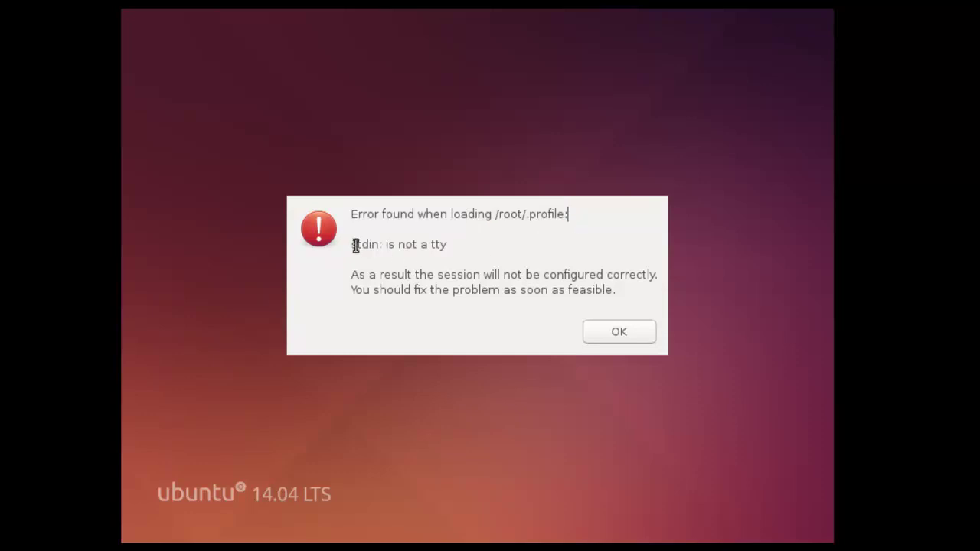
drag(353, 244, 458, 244)
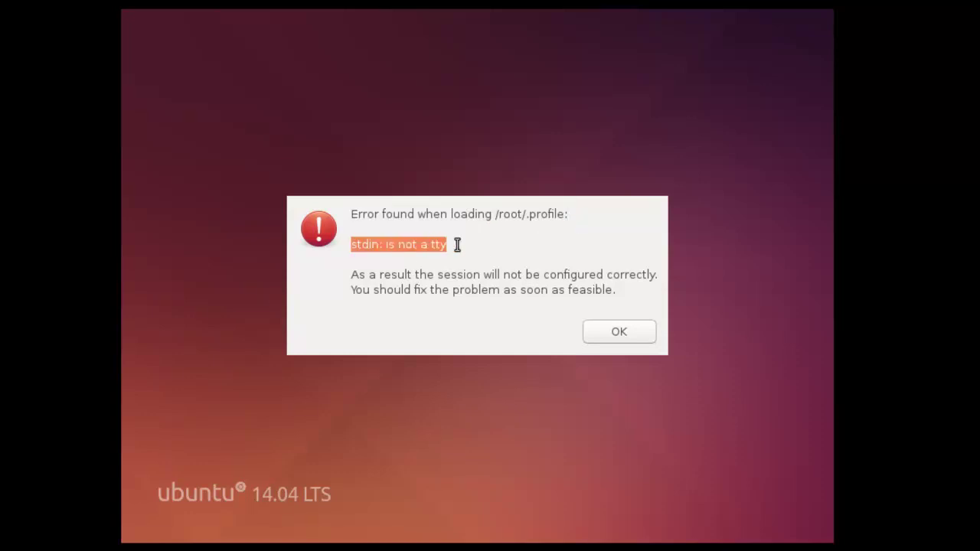
click(457, 245)
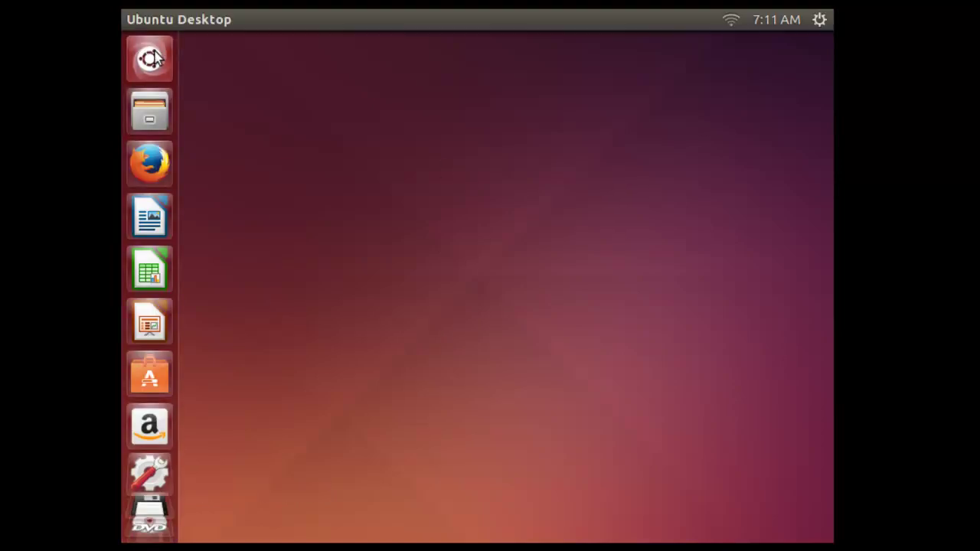
Search the Dash for 'term' and launch Terminal in the root session
key(super)
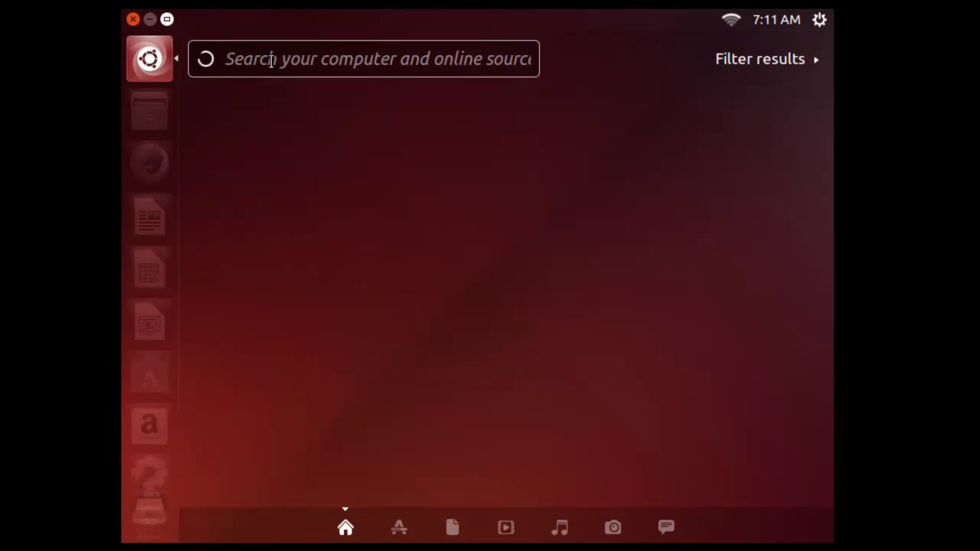
text(term)
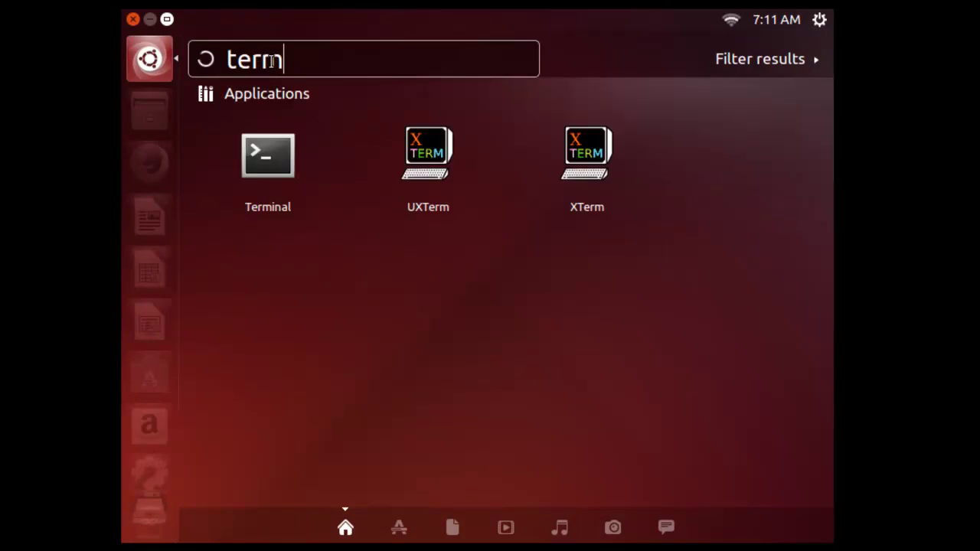
click(267, 157)
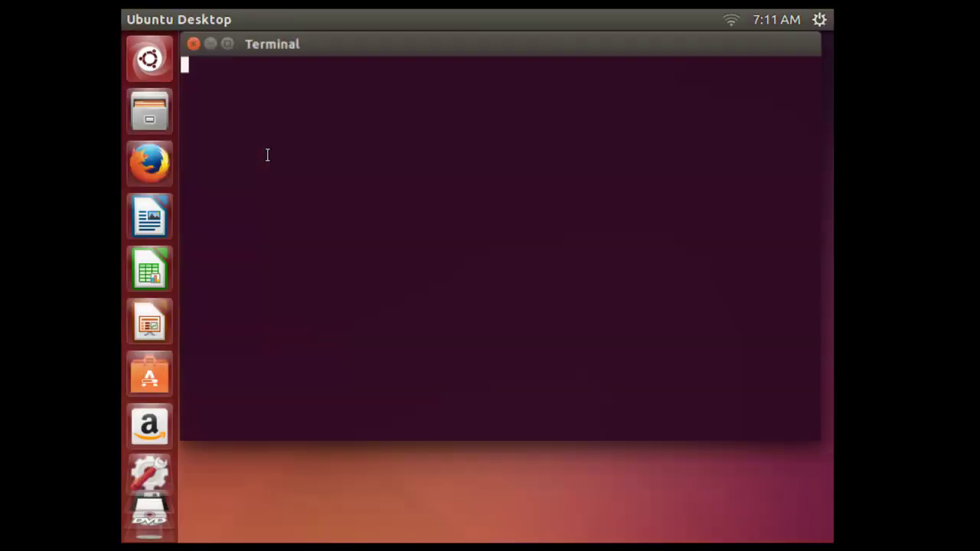
Add fresh lines at the terminal and highlight the root # prompt to confirm it
key(Return)
key(Return)
key(Return)
key(Return)
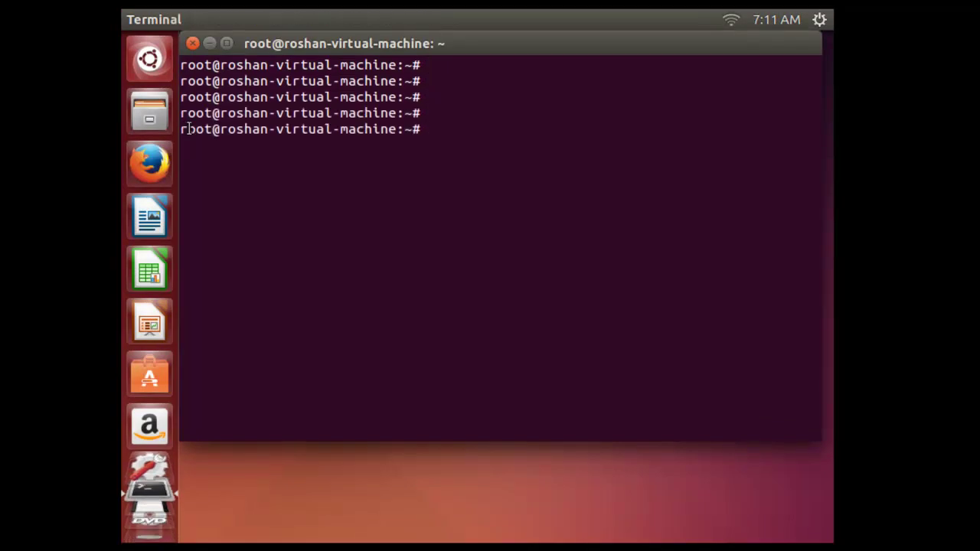
drag(188, 129, 450, 129)
click(450, 130)
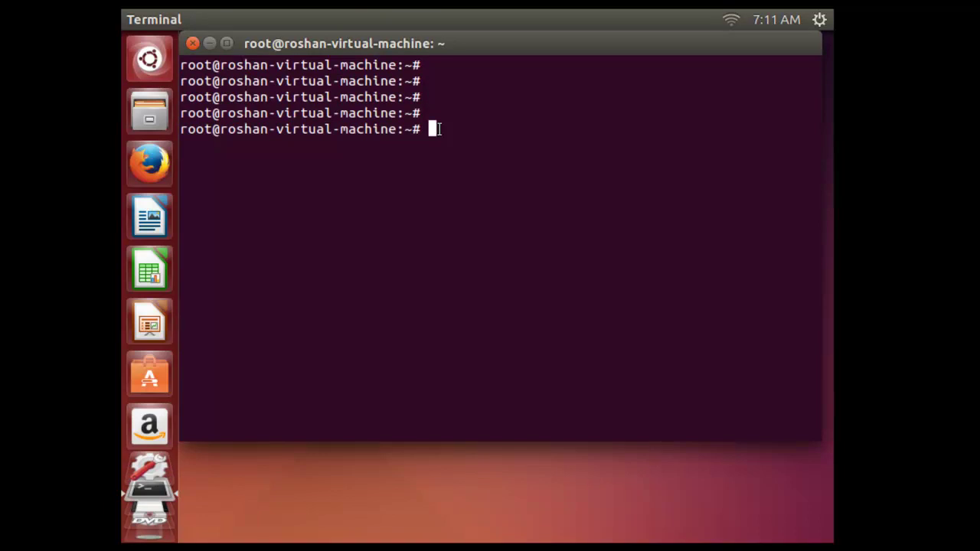